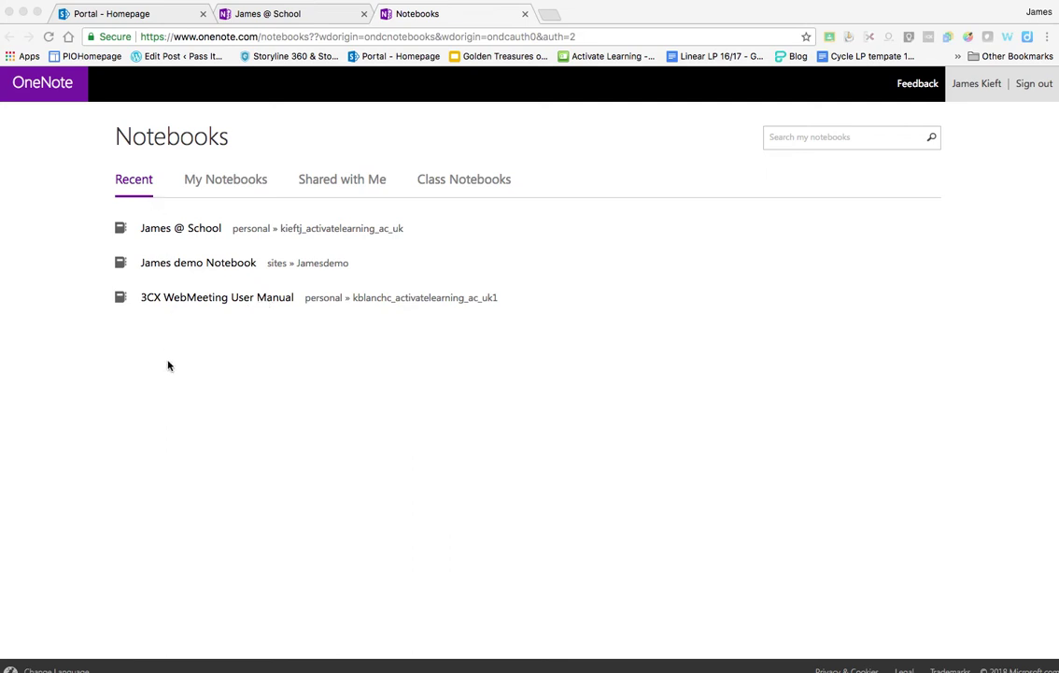
- Browse the My Notebooks, Shared with Me and Class Notebooks lists, then return to the school notebook
{"action": "left_click", "coordinate": [215, 182]}
{"action": "left_click", "coordinate": [221, 186]}
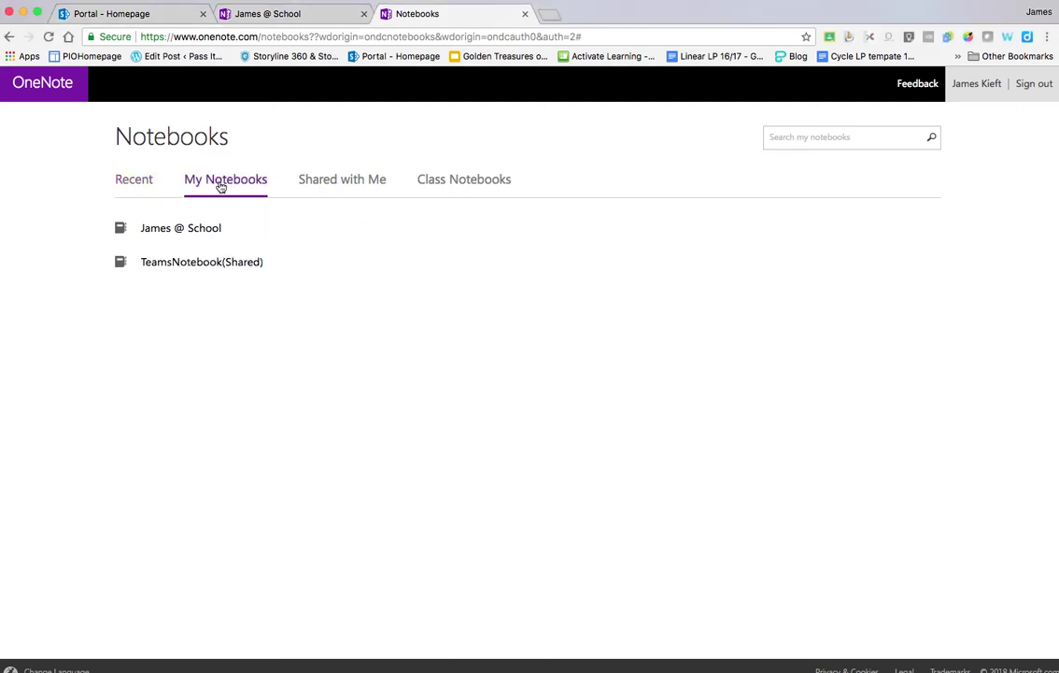
{"action": "left_click", "coordinate": [364, 190]}
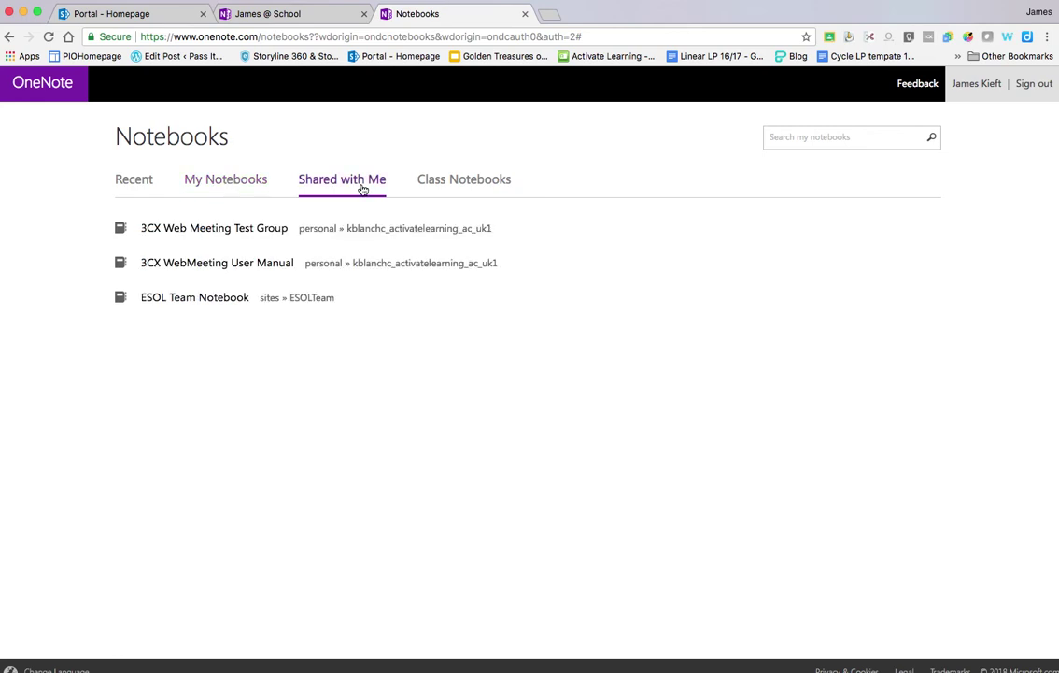
{"action": "left_click", "coordinate": [458, 189]}
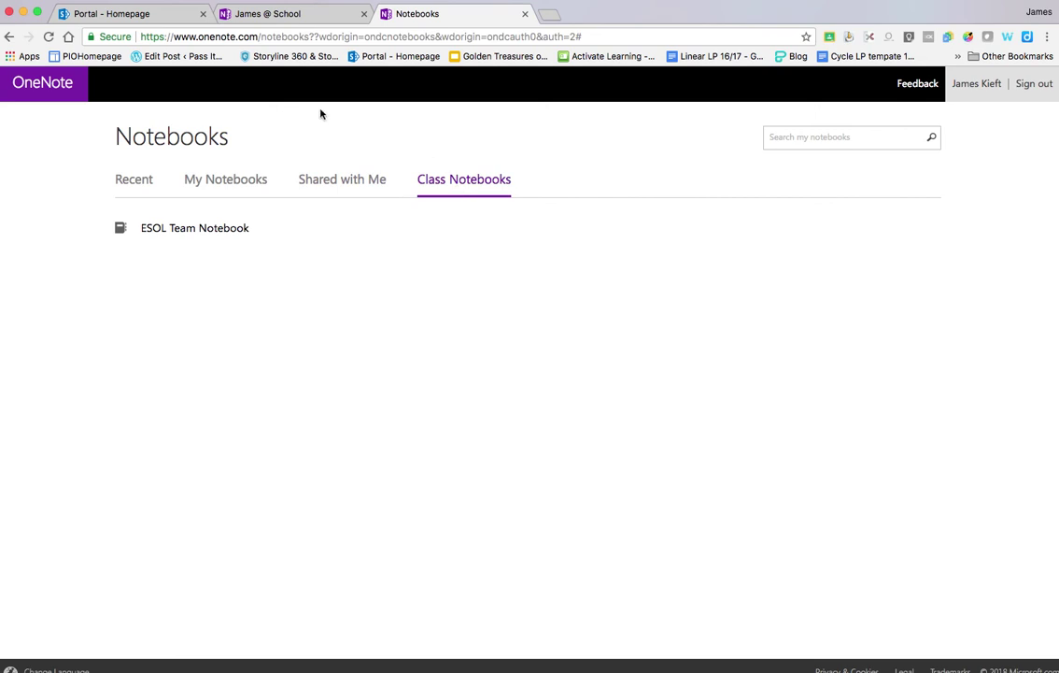
{"action": "left_click", "coordinate": [267, 14]}
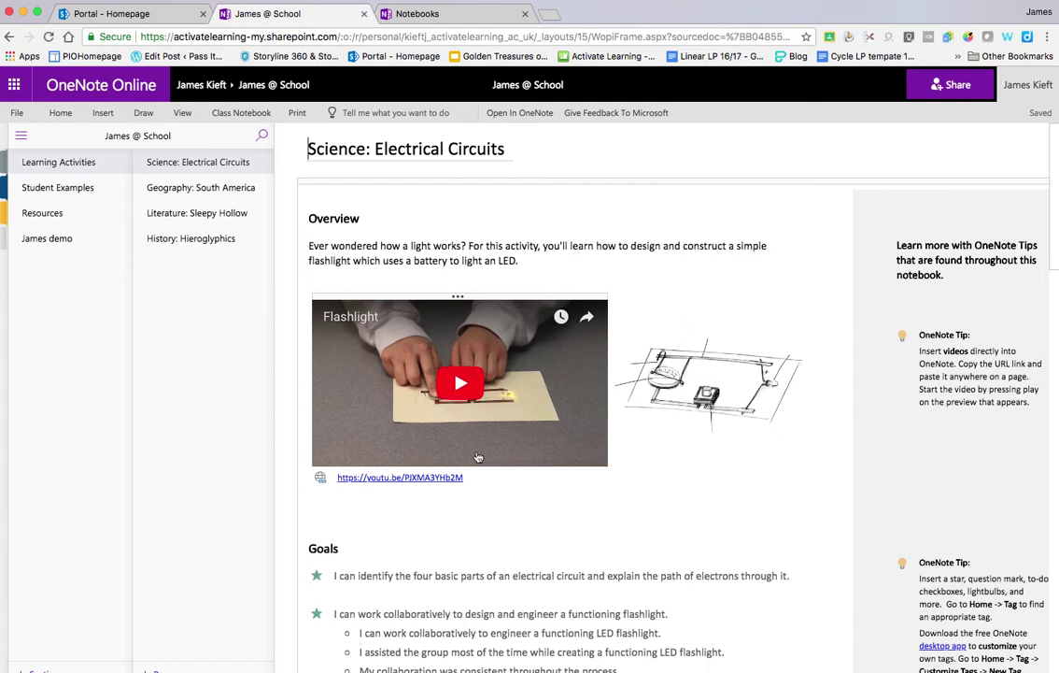
{"action": "scroll", "coordinate": [523, 495], "scroll_direction": "down", "scroll_amount": 3}
{"action": "scroll", "coordinate": [455, 553], "scroll_direction": "down", "scroll_amount": 1}
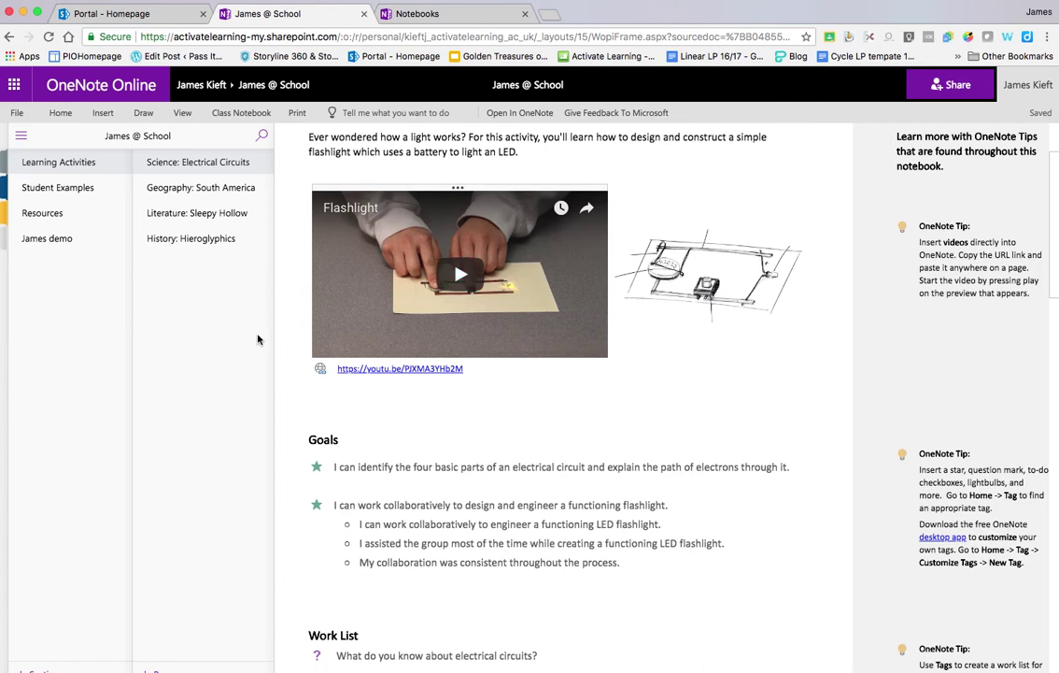
{"action": "left_click", "coordinate": [54, 191]}
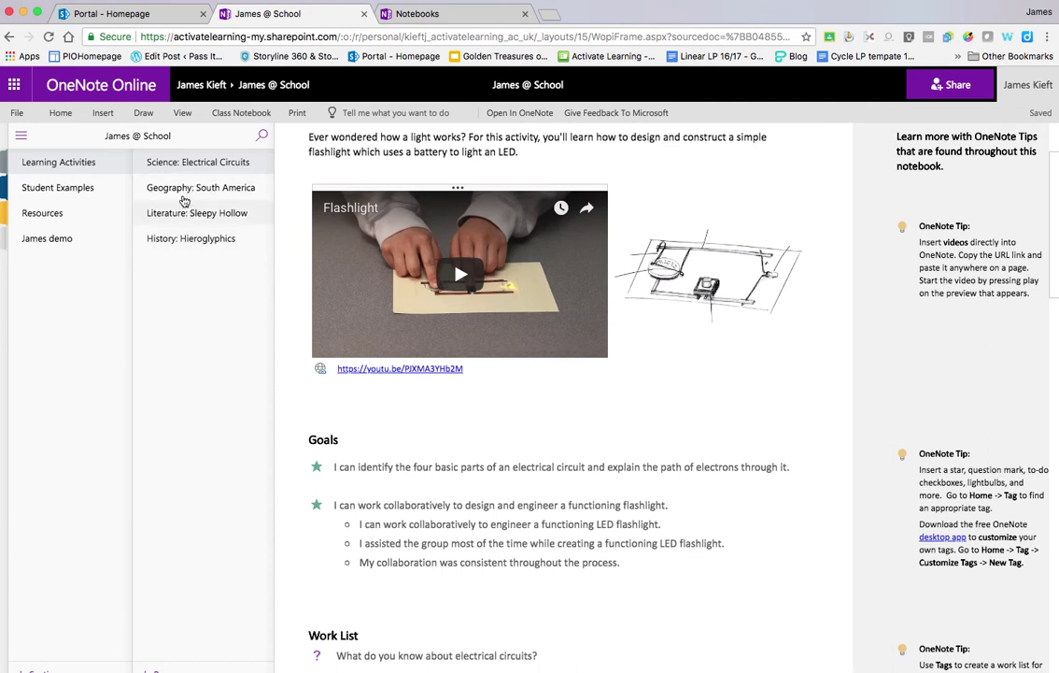
- Review the notebook's share link settings, left as anyone with the link can edit
{"action": "left_click", "coordinate": [16, 113]}
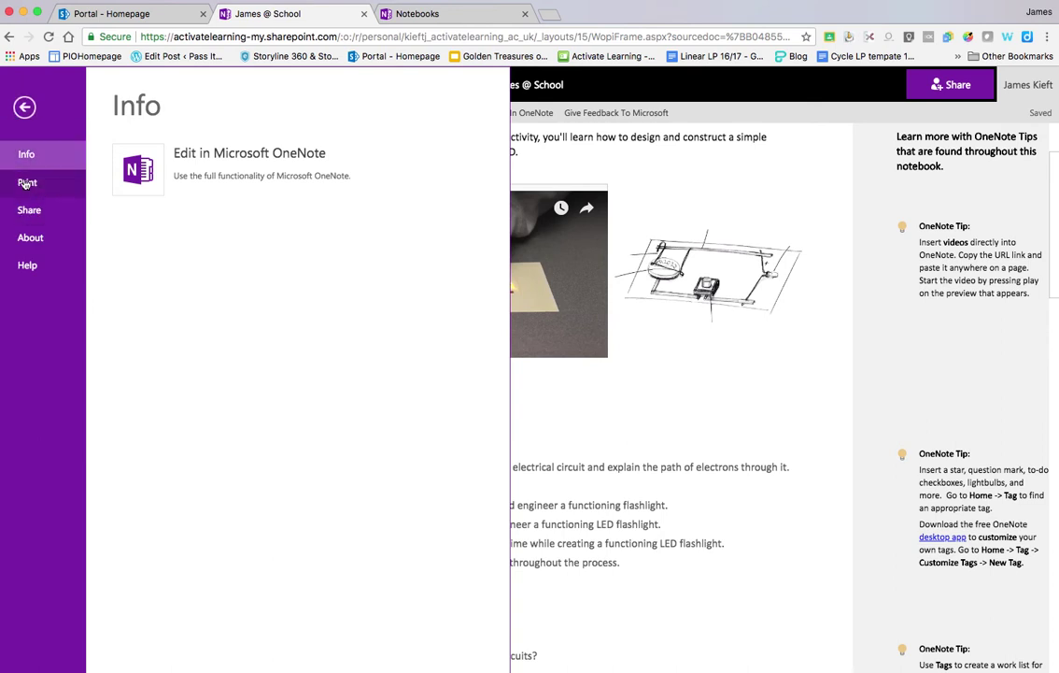
{"action": "left_click", "coordinate": [24, 108]}
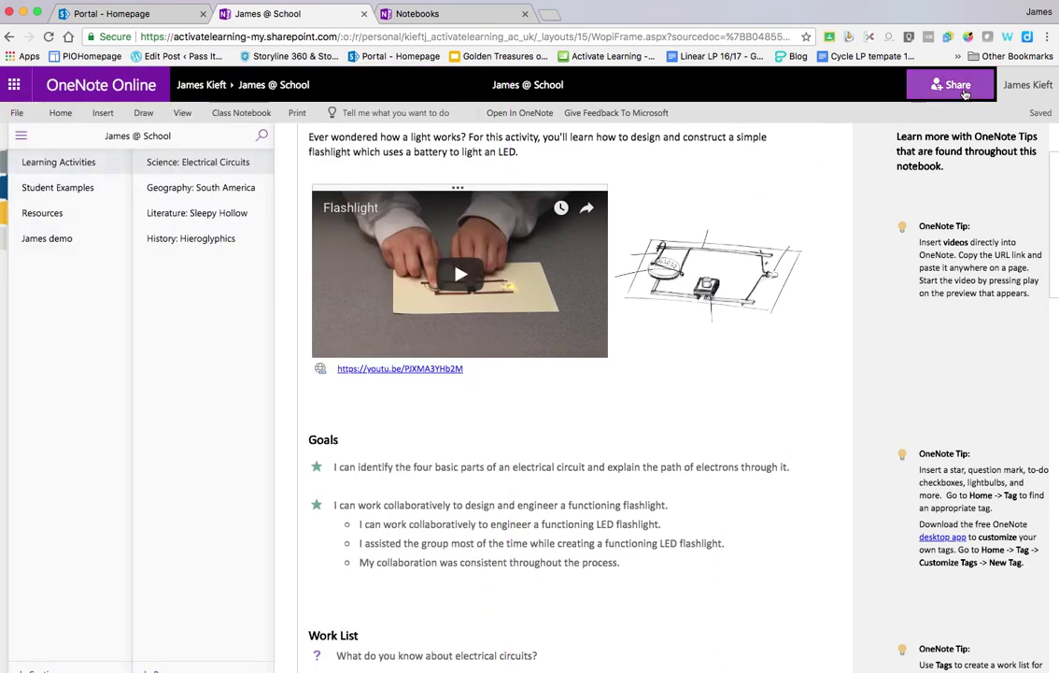
{"action": "left_click", "coordinate": [962, 86]}
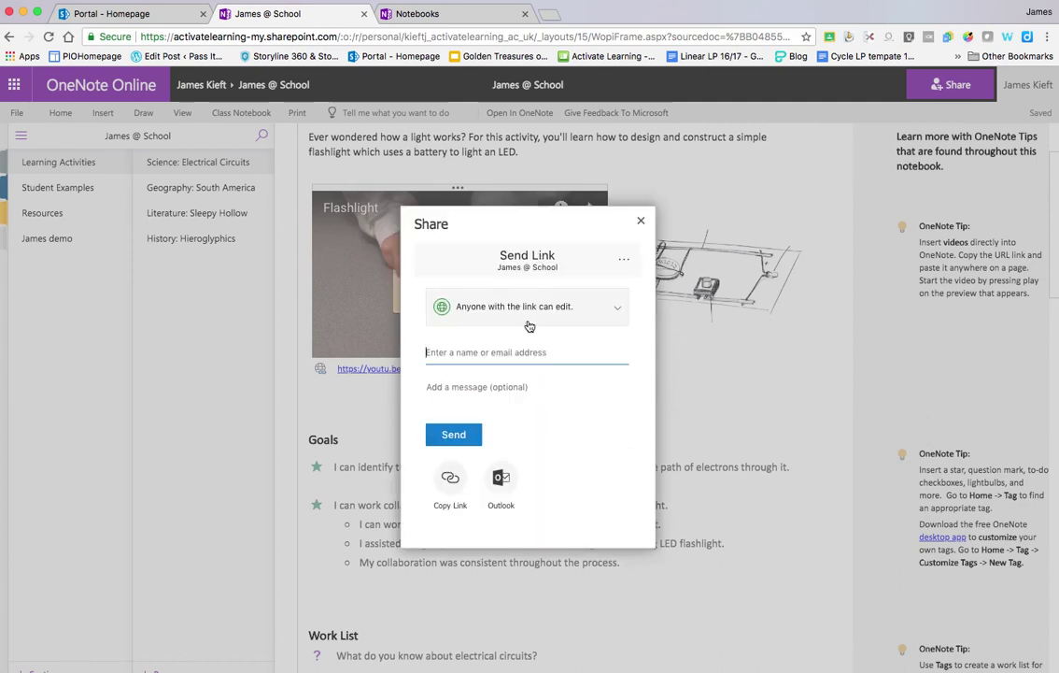
{"action": "left_click", "coordinate": [620, 311]}
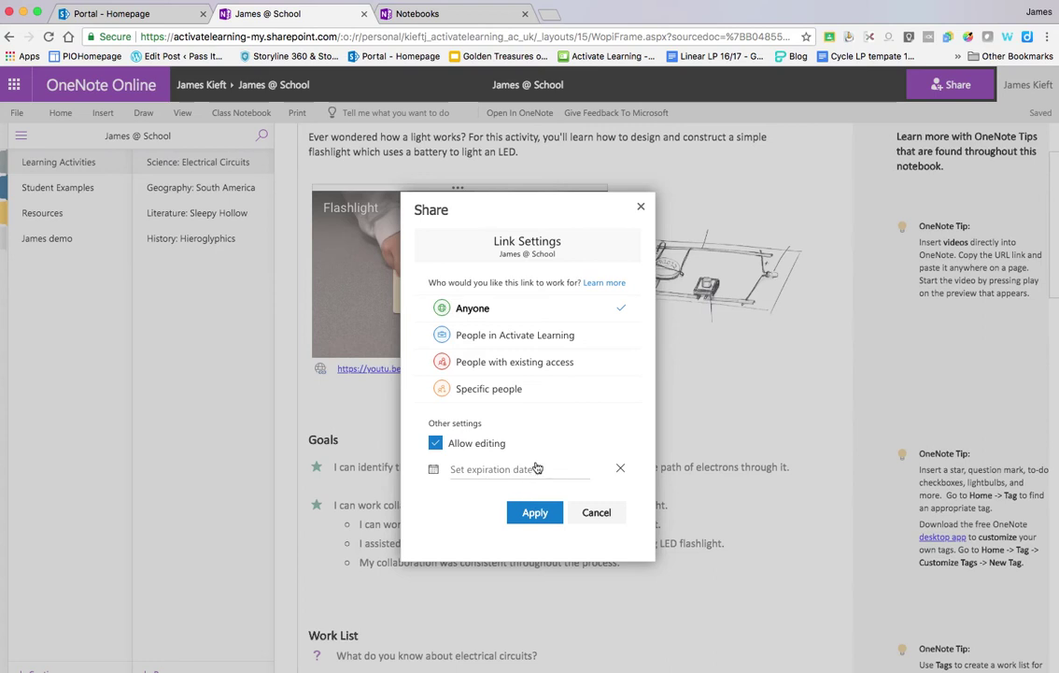
{"action": "left_click", "coordinate": [640, 209]}
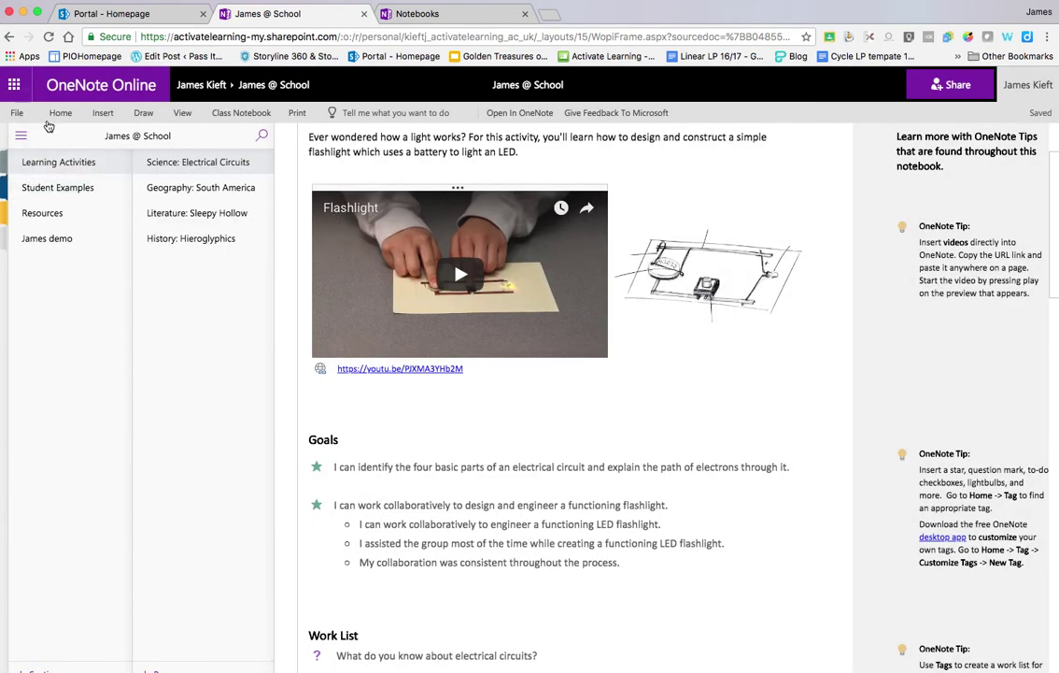
- Insert a new section named with the author's first name plus 'video demo'
{"action": "left_click", "coordinate": [104, 113]}
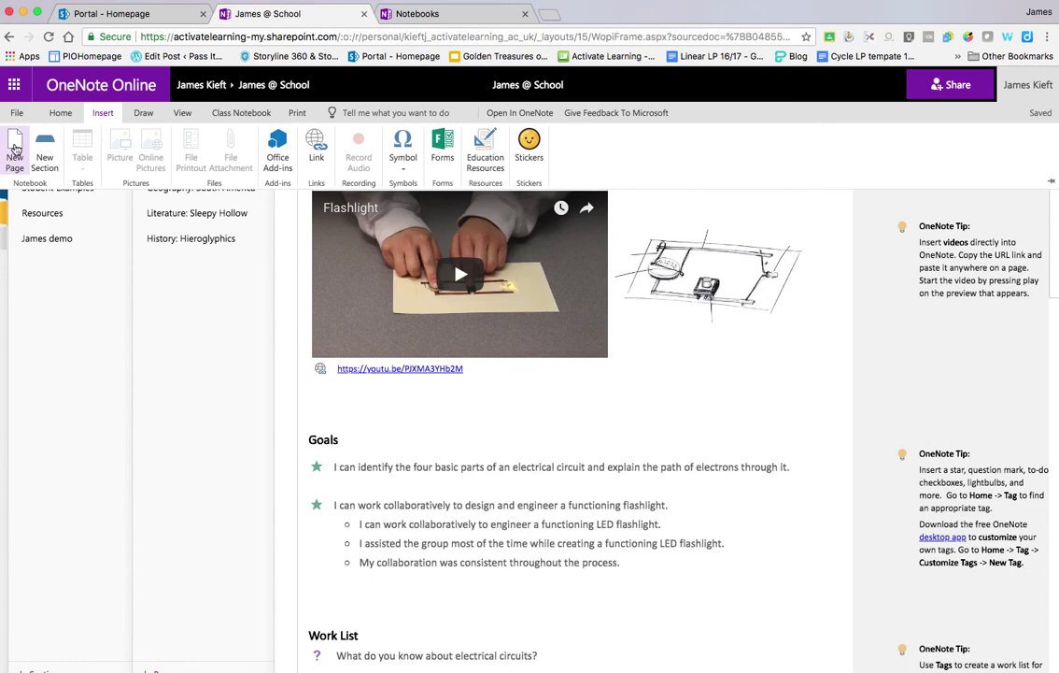
{"action": "left_click", "coordinate": [41, 147]}
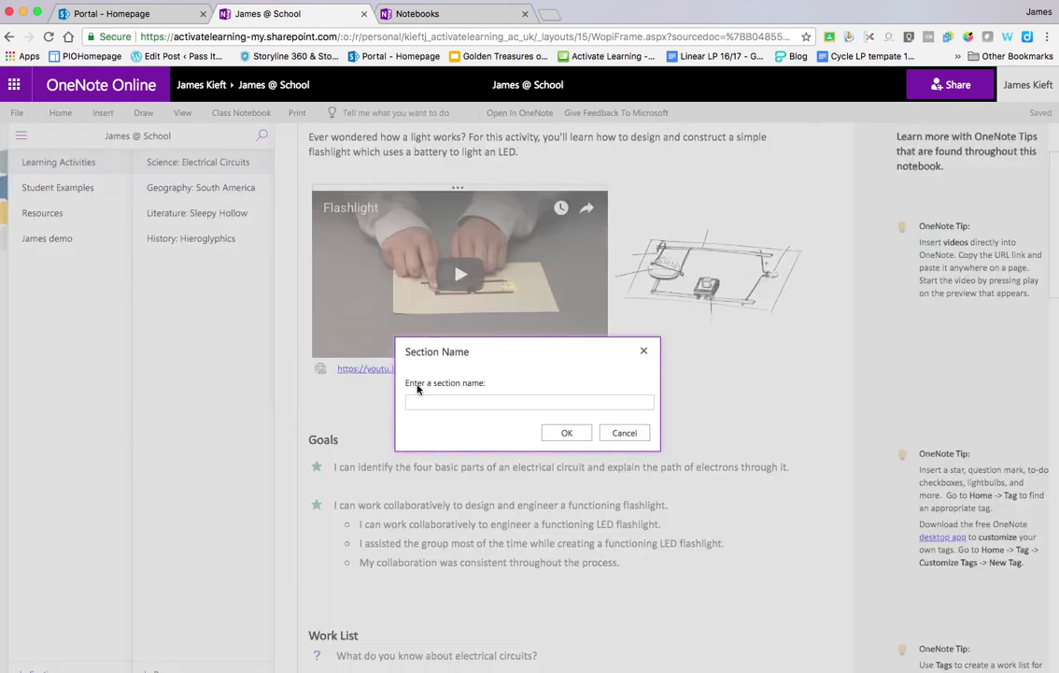
{"action": "type", "text": "Jw"}
{"action": "key", "text": "BackSpace"}
{"action": "type", "text": "ames vd"}
{"action": "key", "text": "BackSpace"}
{"action": "type", "text": "ideo demo"}
{"action": "left_click", "coordinate": [567, 433]}
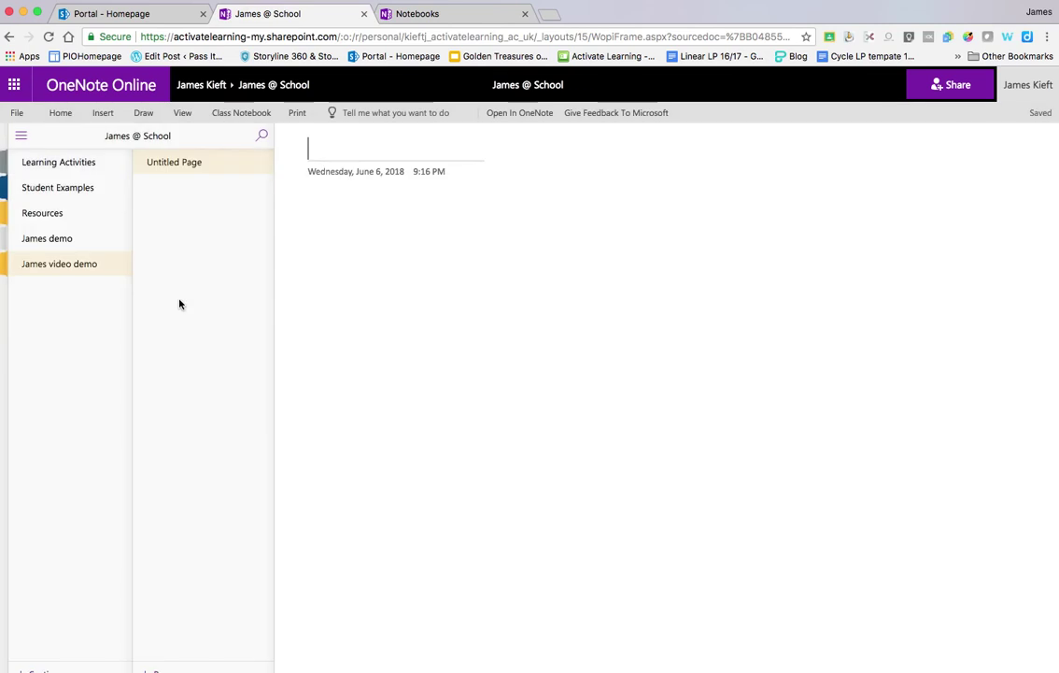
{"action": "right_click", "coordinate": [20, 268]}
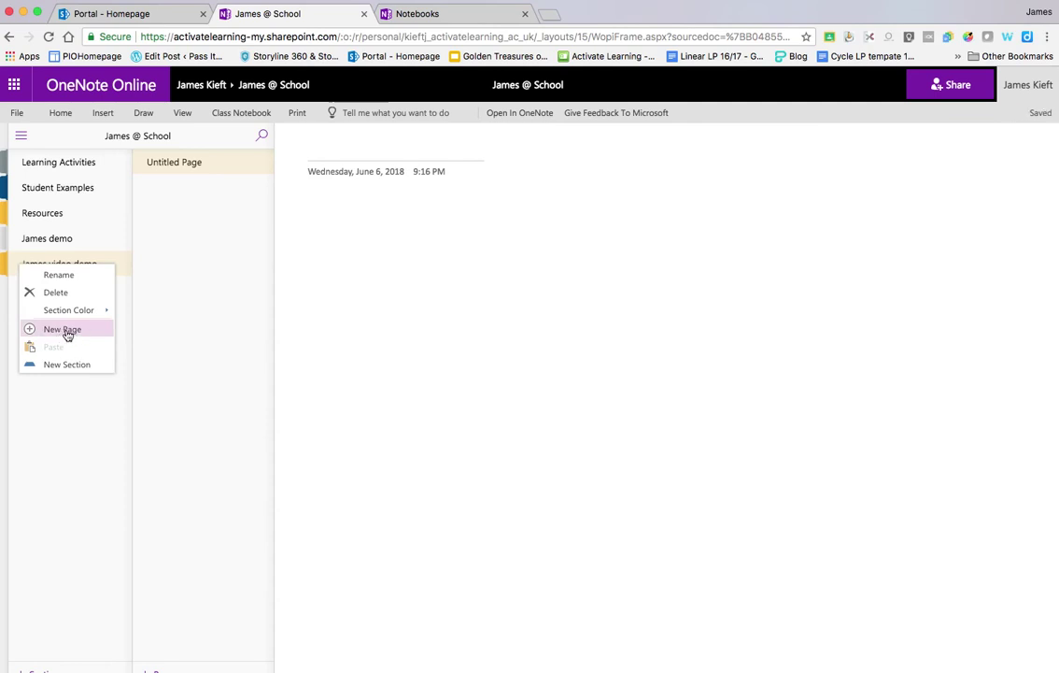
- Colour the section red and title its page with the author's name plus 'create a page'
{"action": "mouse_move", "coordinate": [104, 311]}
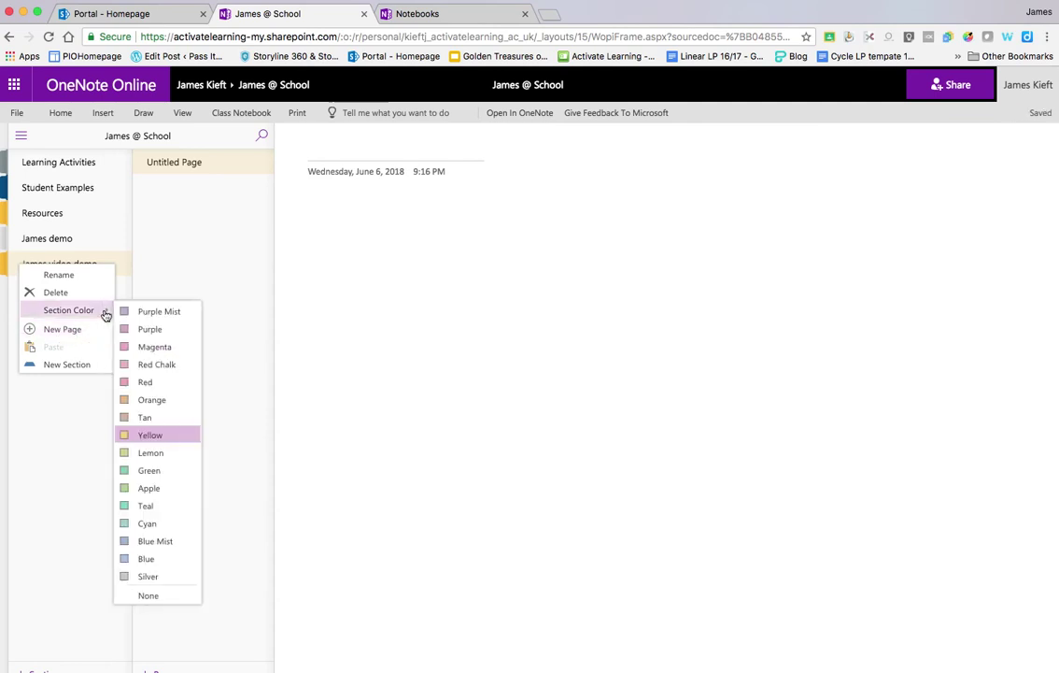
{"action": "left_click", "coordinate": [148, 381]}
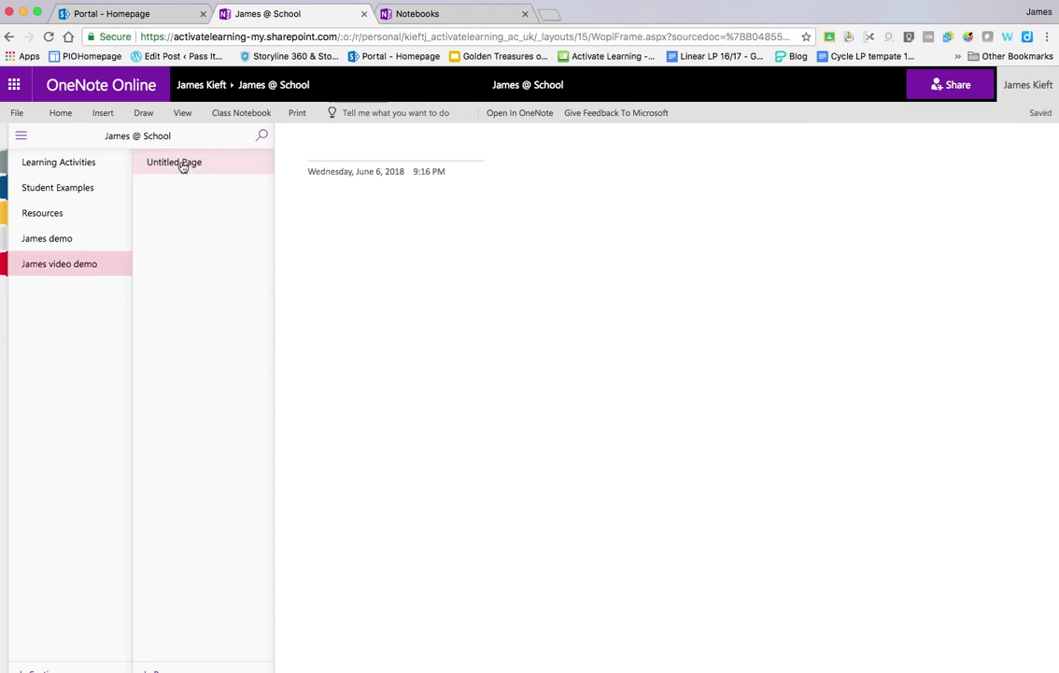
{"action": "left_click", "coordinate": [323, 148]}
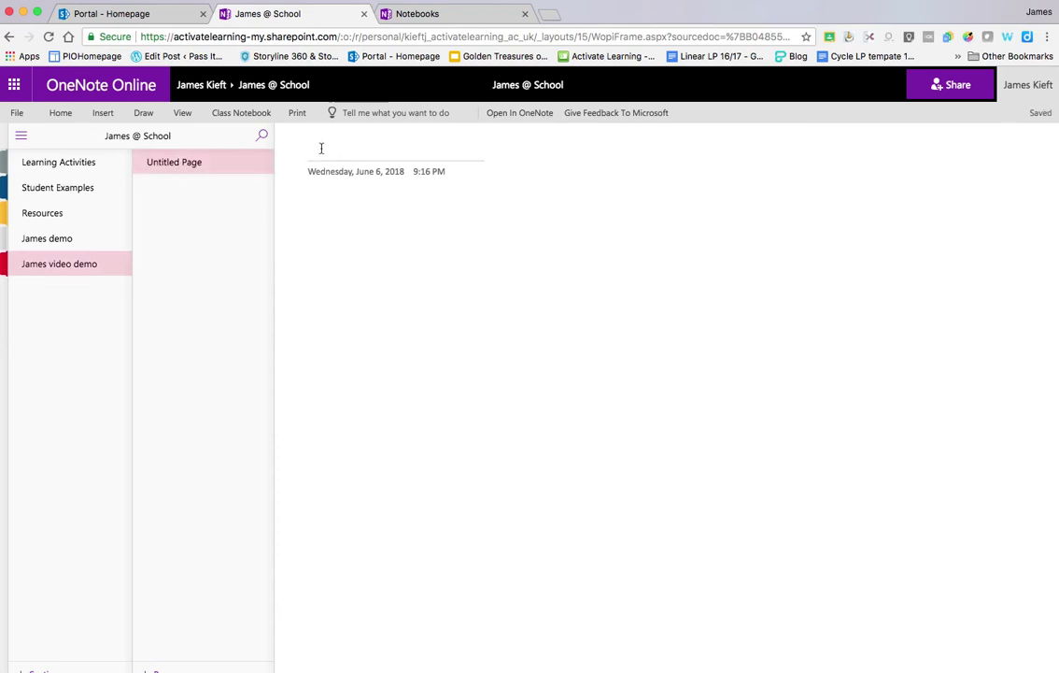
{"action": "type", "text": "James creat"}
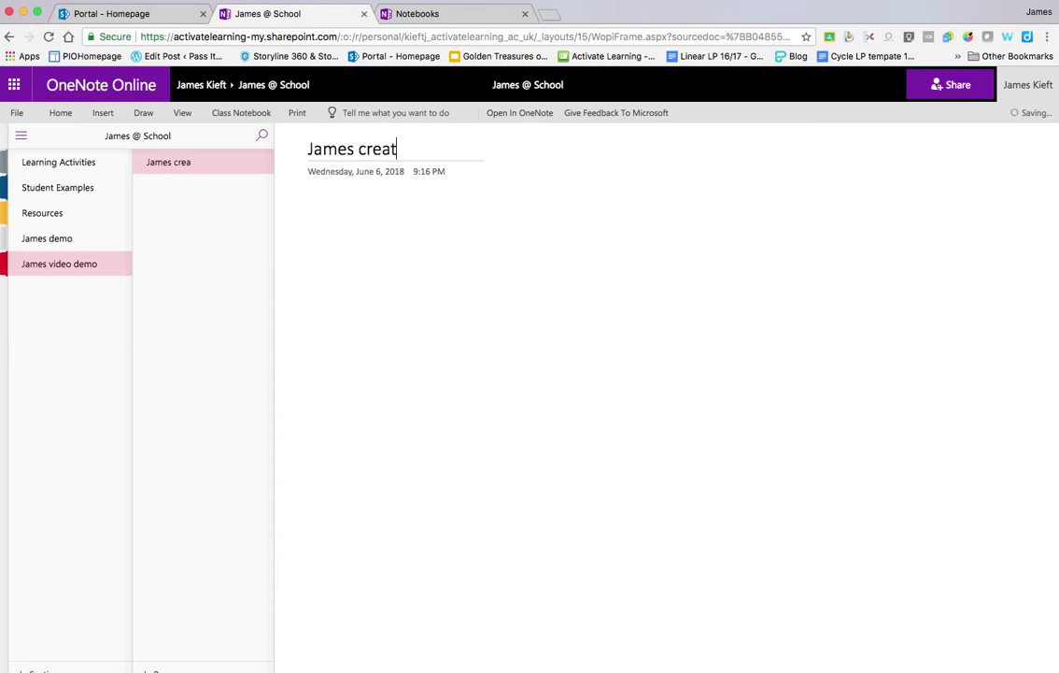
{"action": "type", "text": "e a page"}
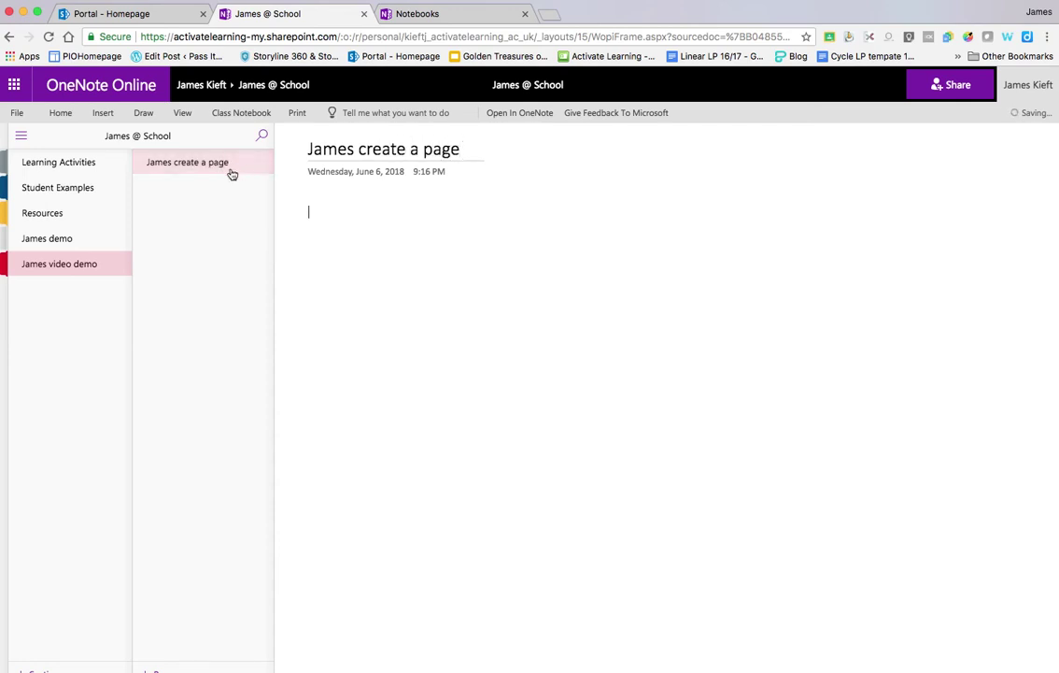
{"action": "left_click", "coordinate": [102, 113]}
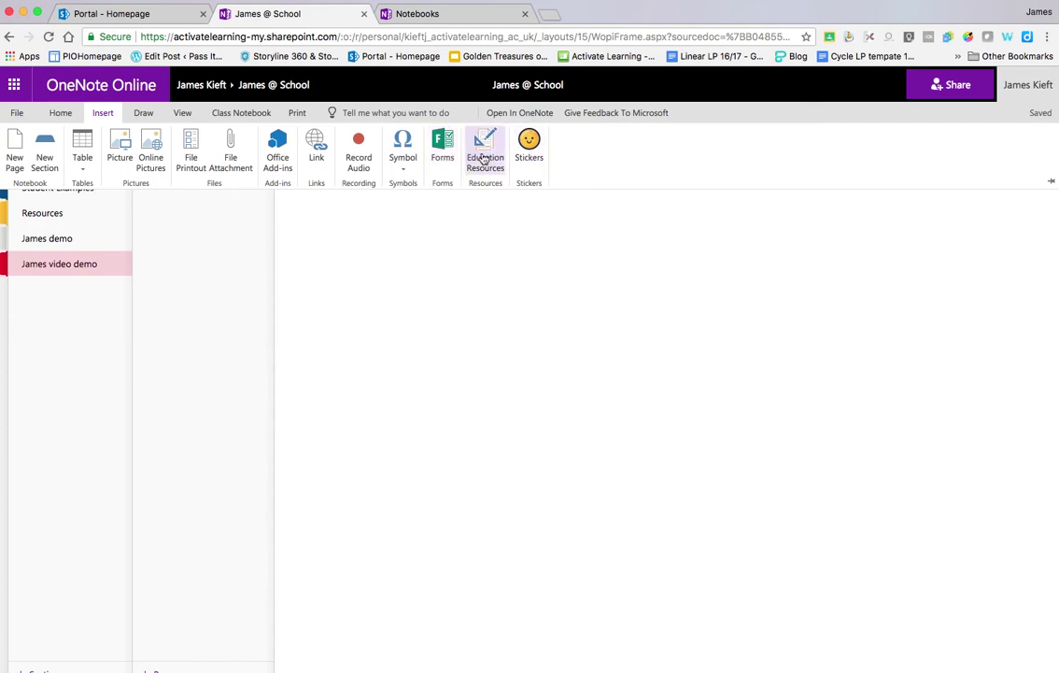
{"action": "left_click", "coordinate": [483, 159]}
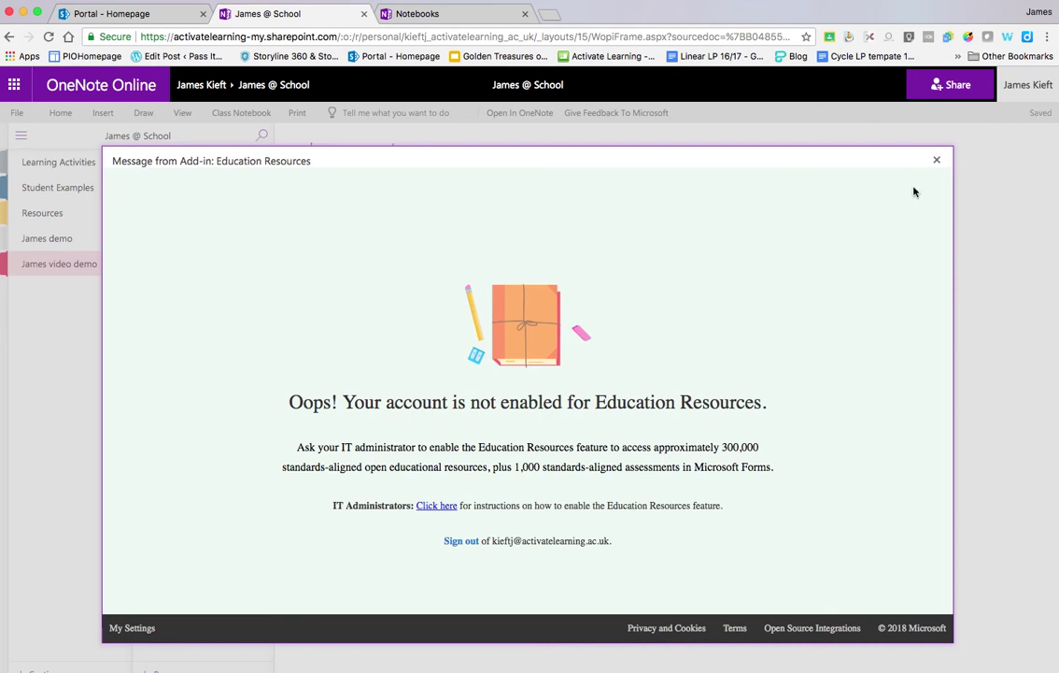
{"action": "left_click", "coordinate": [937, 161]}
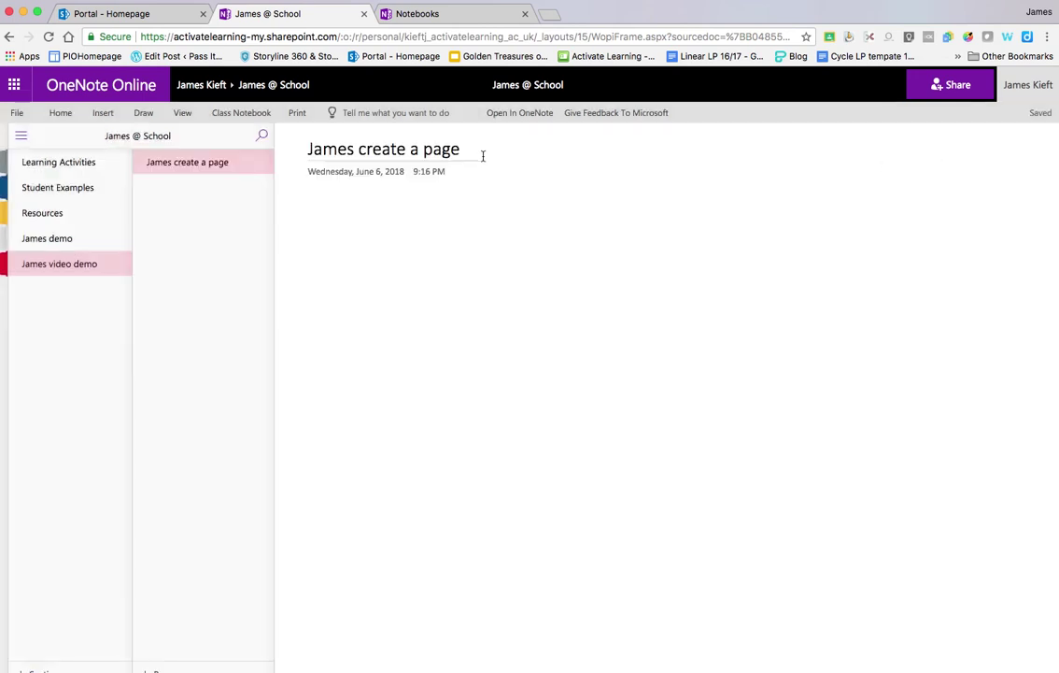
- Start inserting a picture from a file, then cancel it
{"action": "left_click", "coordinate": [102, 113]}
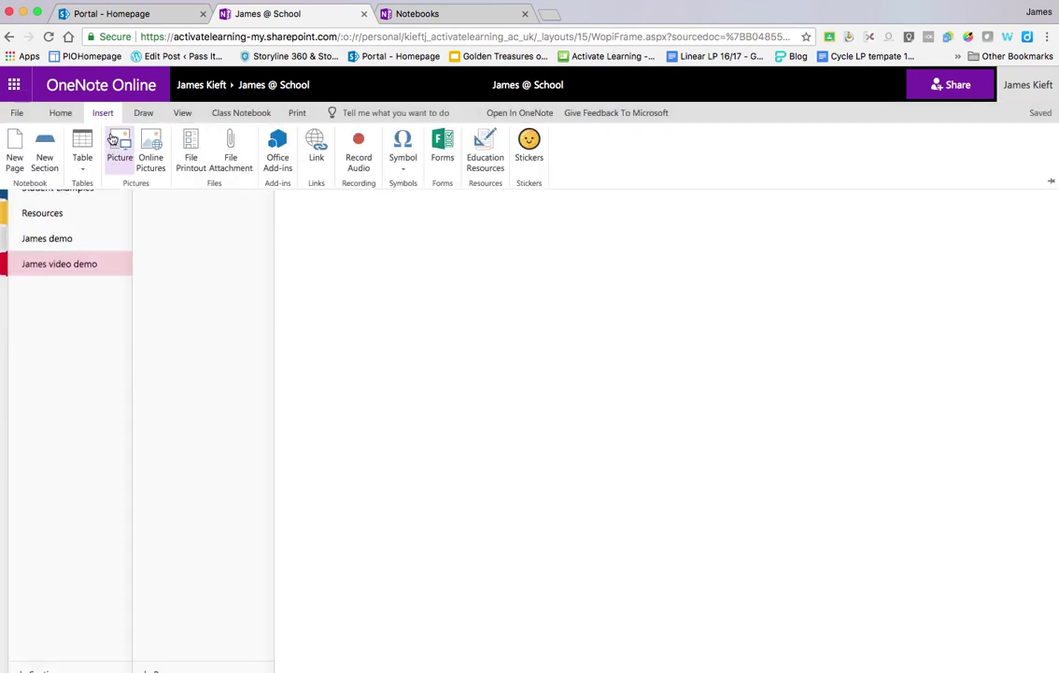
{"action": "left_click", "coordinate": [121, 152]}
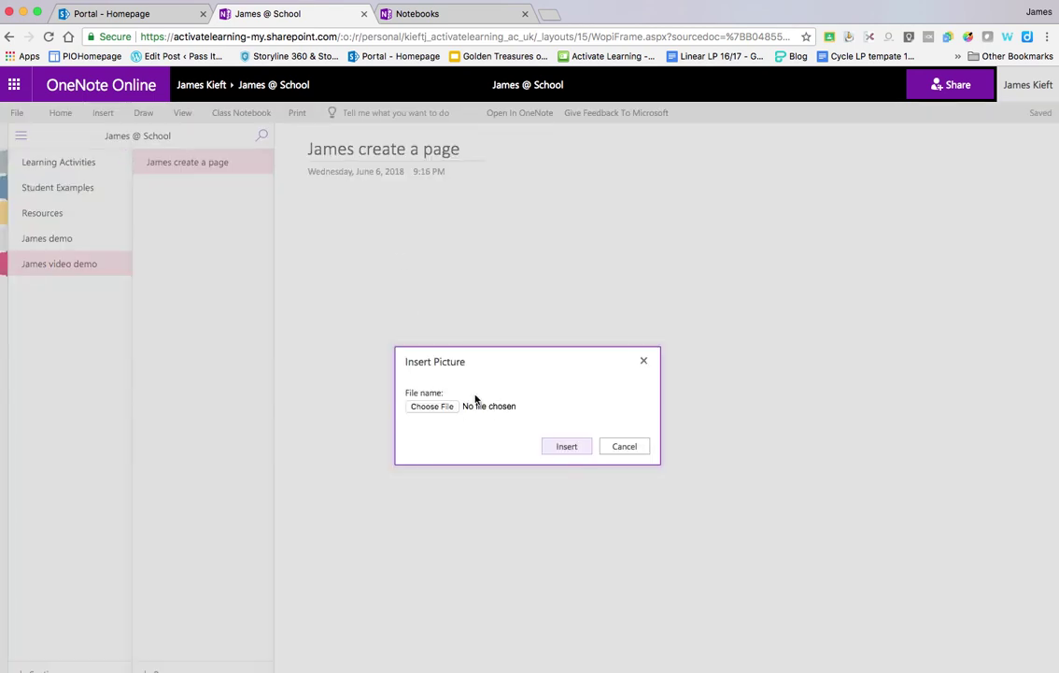
{"action": "left_click", "coordinate": [639, 446]}
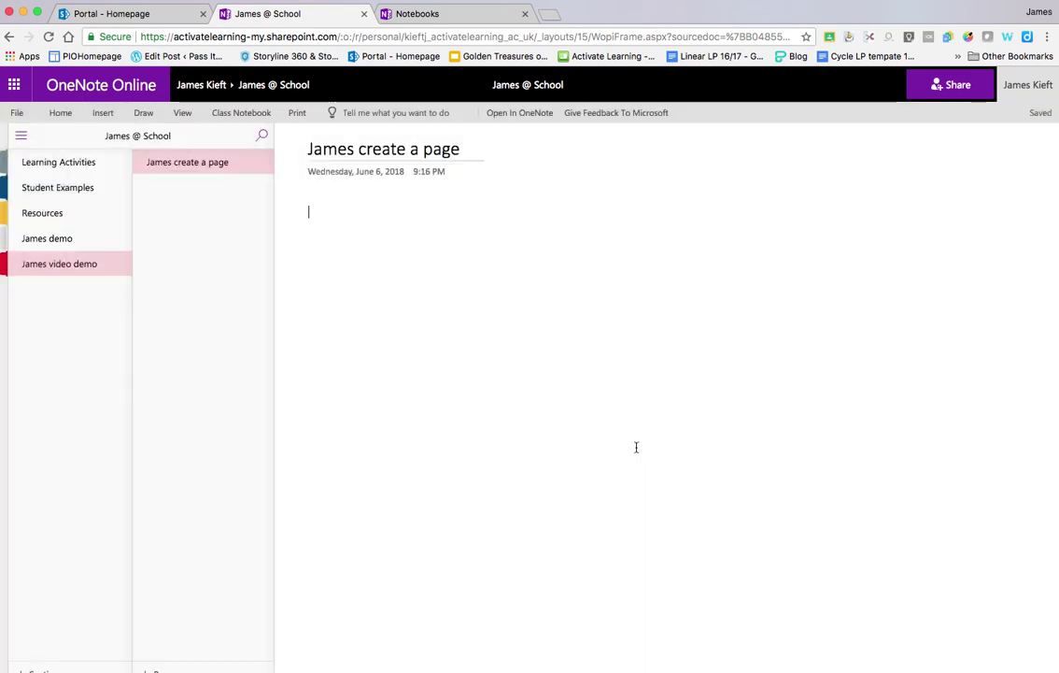
- Browse Bing online pictures without adding any, then bring up the Draw tools
{"action": "left_click", "coordinate": [104, 113]}
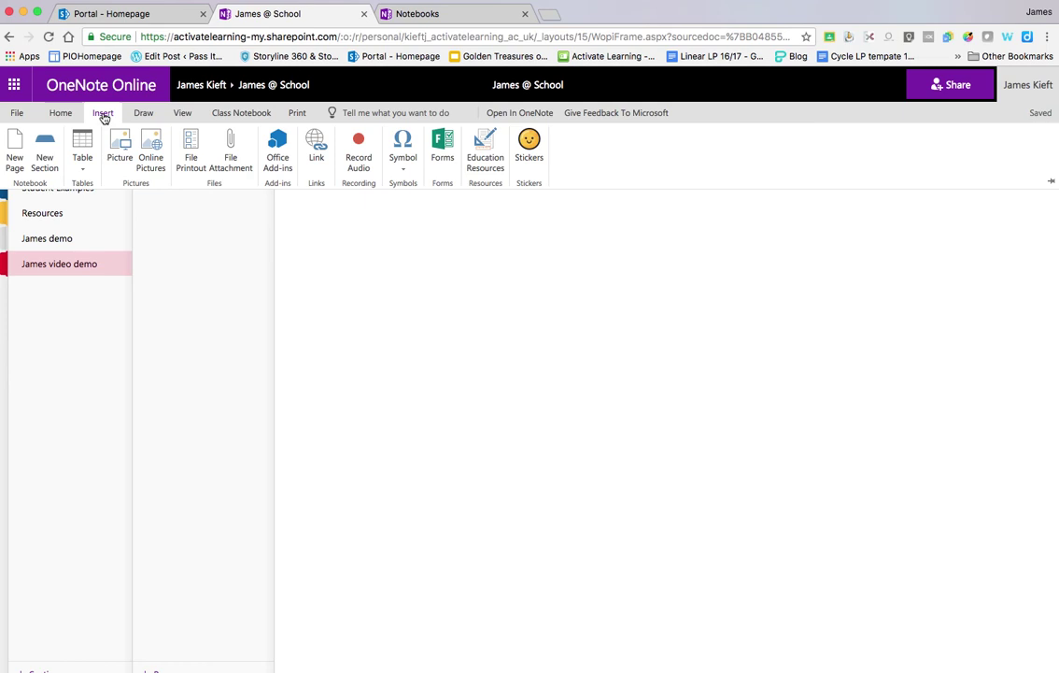
{"action": "left_click", "coordinate": [150, 152]}
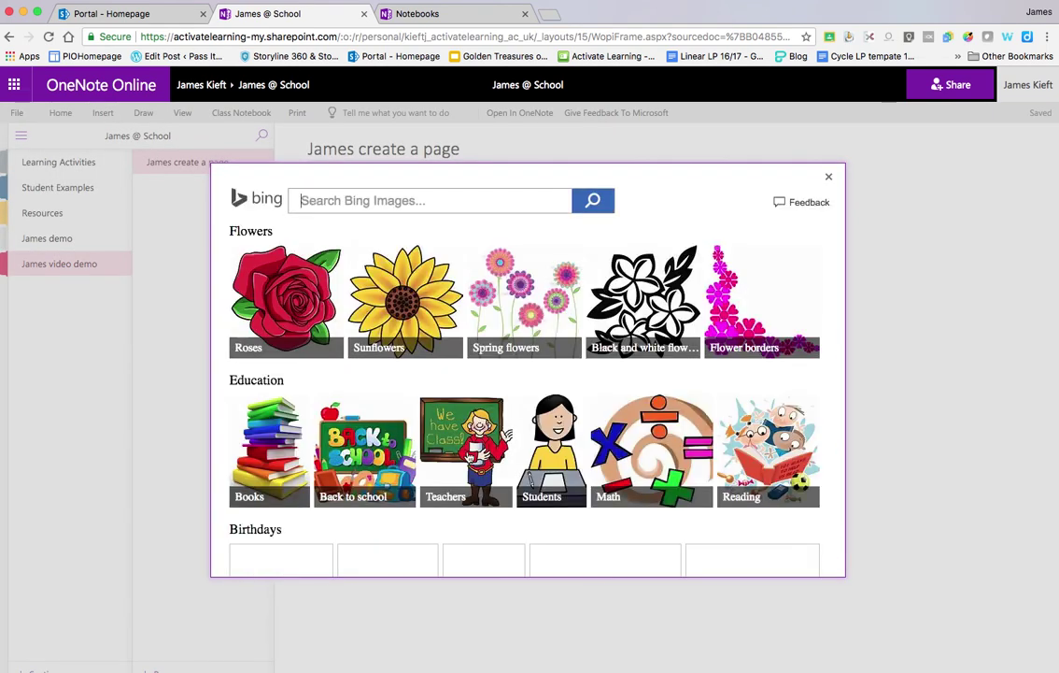
{"action": "scroll", "coordinate": [470, 456], "scroll_direction": "down", "scroll_amount": 5}
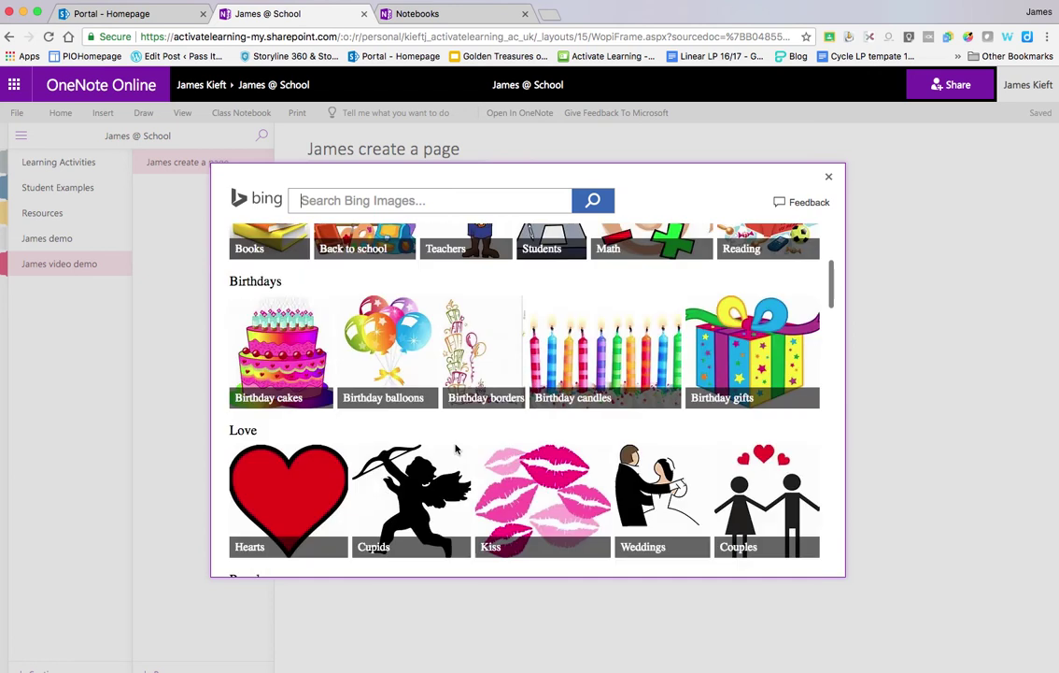
{"action": "scroll", "coordinate": [456, 446], "scroll_direction": "up", "scroll_amount": 5}
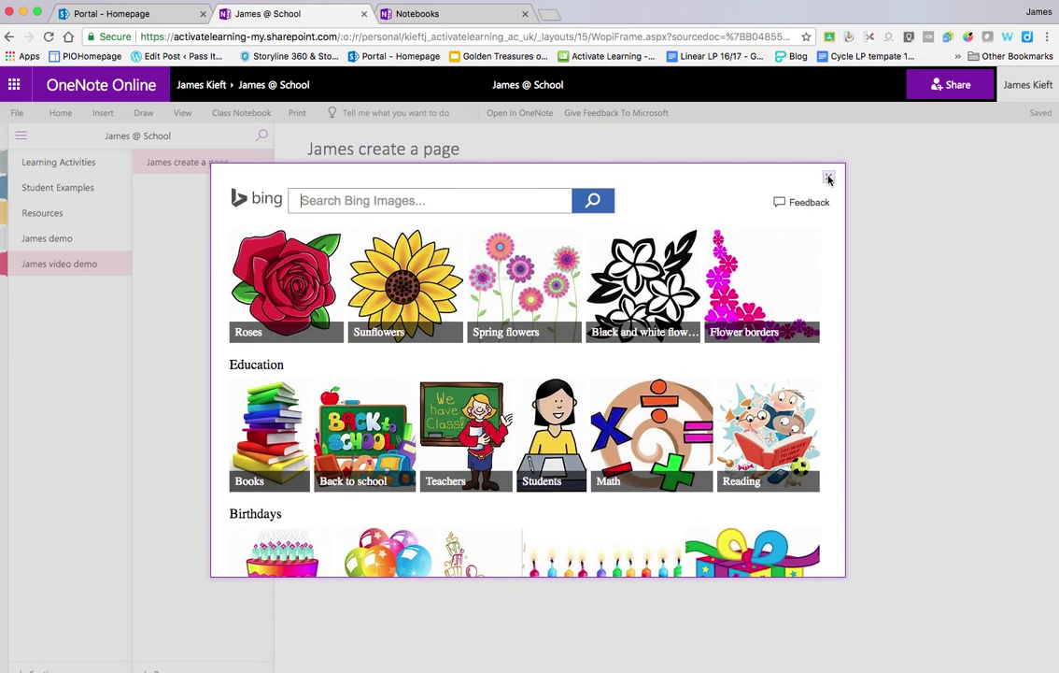
{"action": "left_click", "coordinate": [829, 178]}
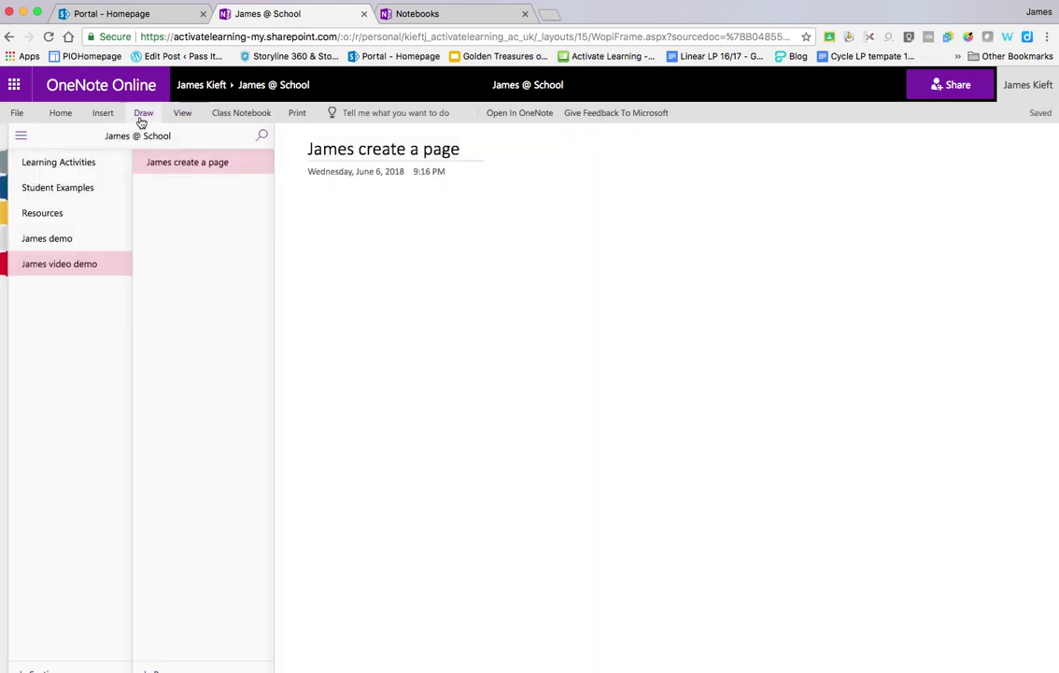
{"action": "left_click", "coordinate": [105, 116]}
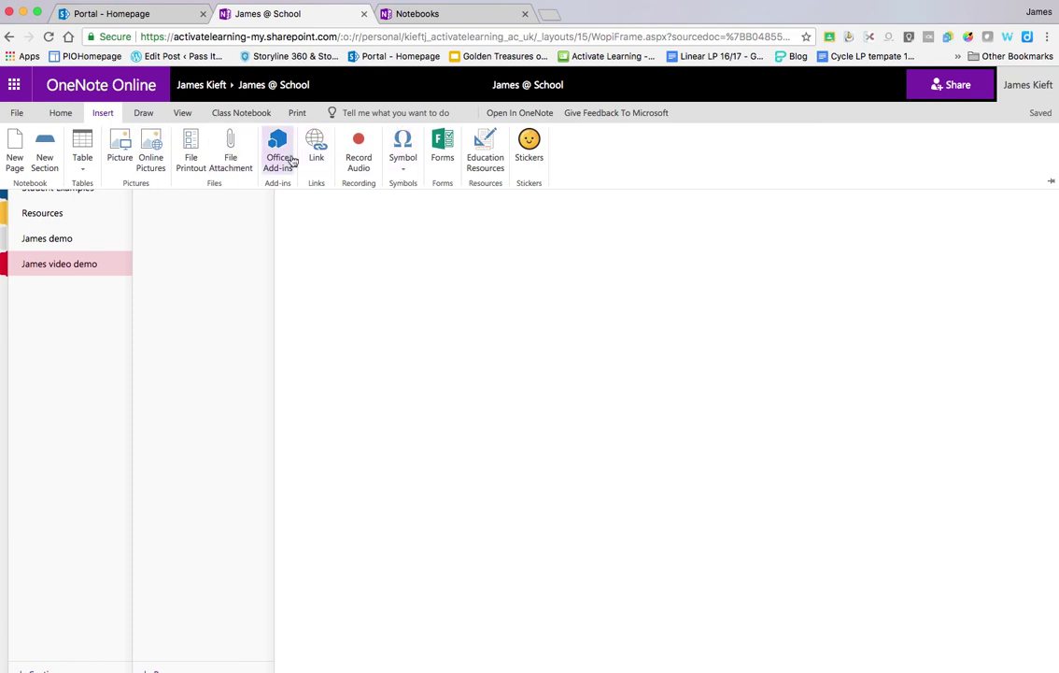
{"action": "left_click", "coordinate": [143, 114]}
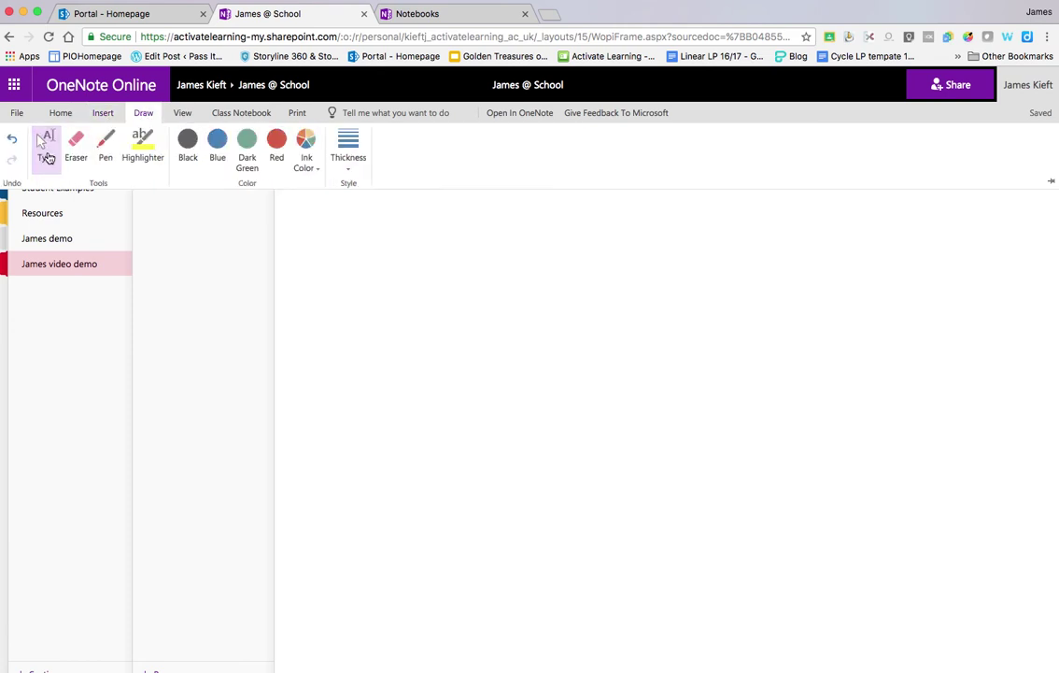
- Type the line 'dgdshgdgdasjg[oa' on the page
{"action": "left_click", "coordinate": [49, 157]}
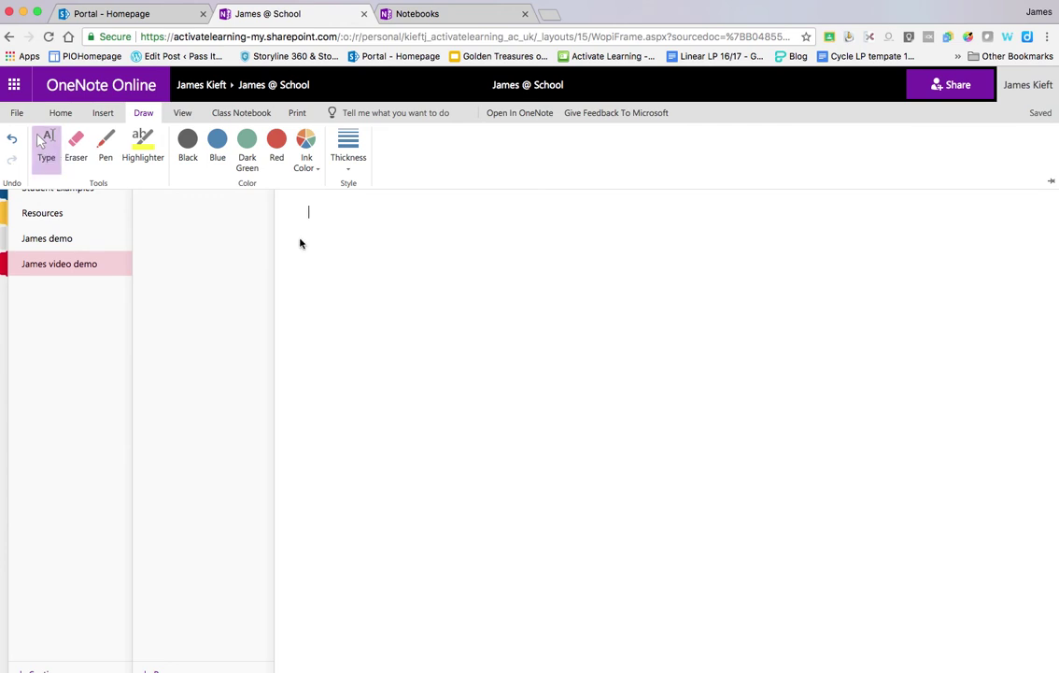
{"action": "type", "text": "dgdshgdgdasjg[oa"}
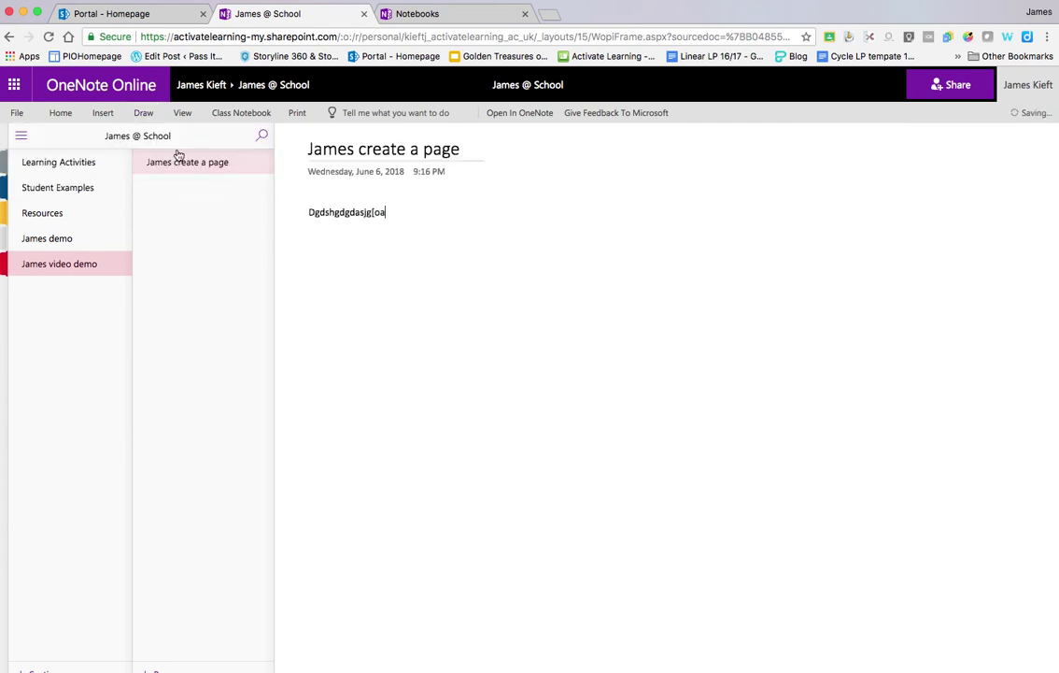
{"action": "left_click", "coordinate": [137, 115]}
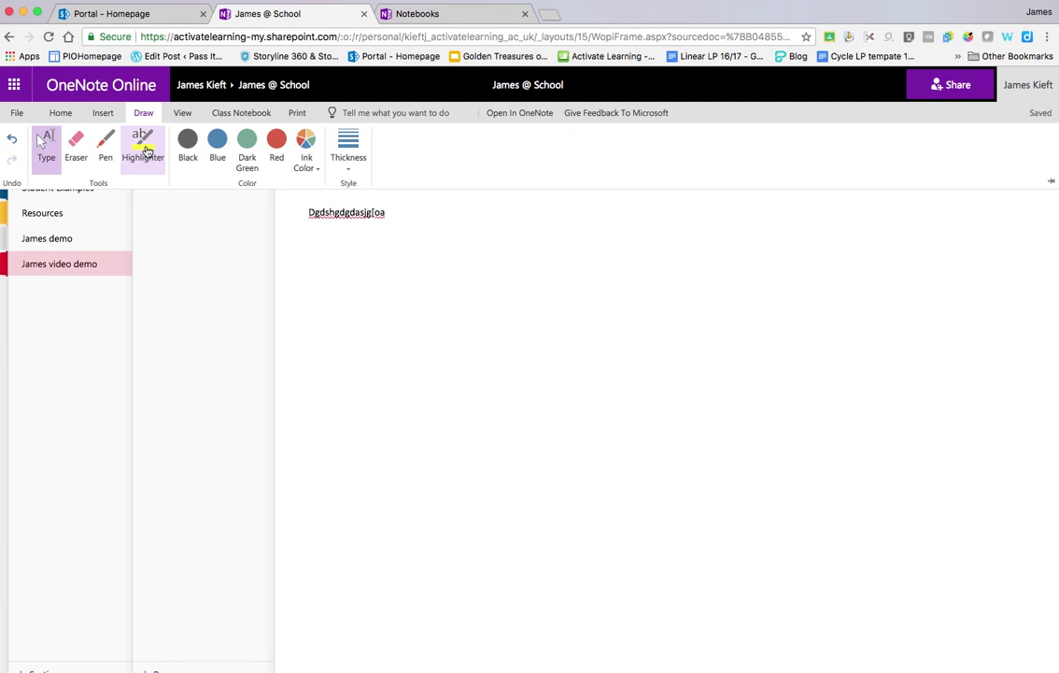
- Sketch two trial black pen strokes, then erase both with the eraser
{"action": "left_click", "coordinate": [106, 144]}
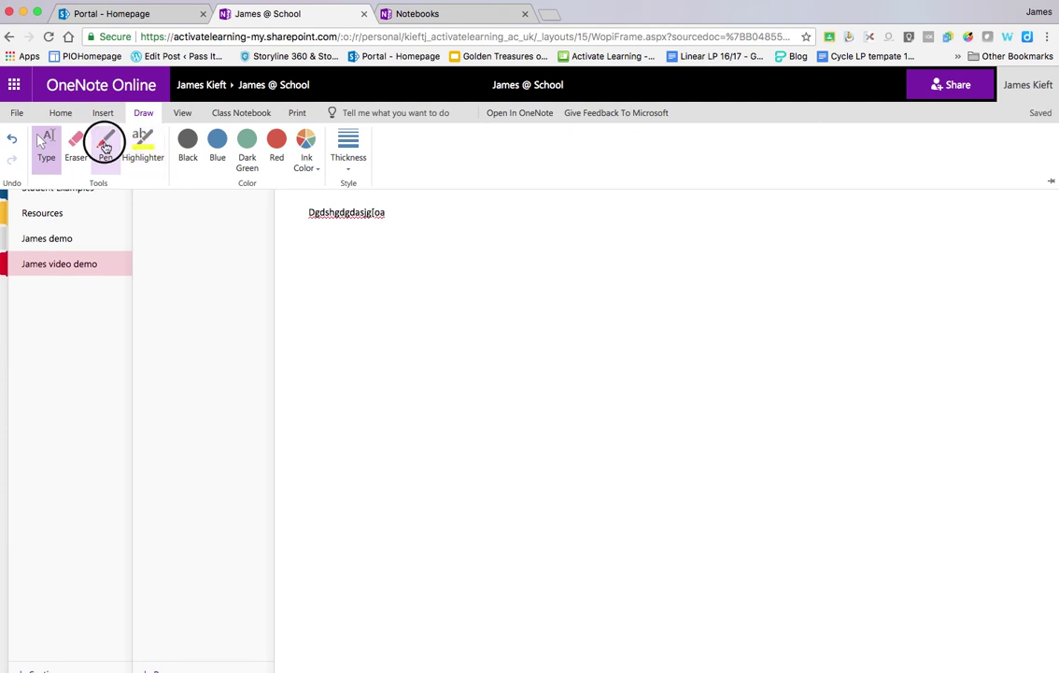
{"action": "left_click_drag", "start_coordinate": [421, 320], "coordinate": [334, 270]}
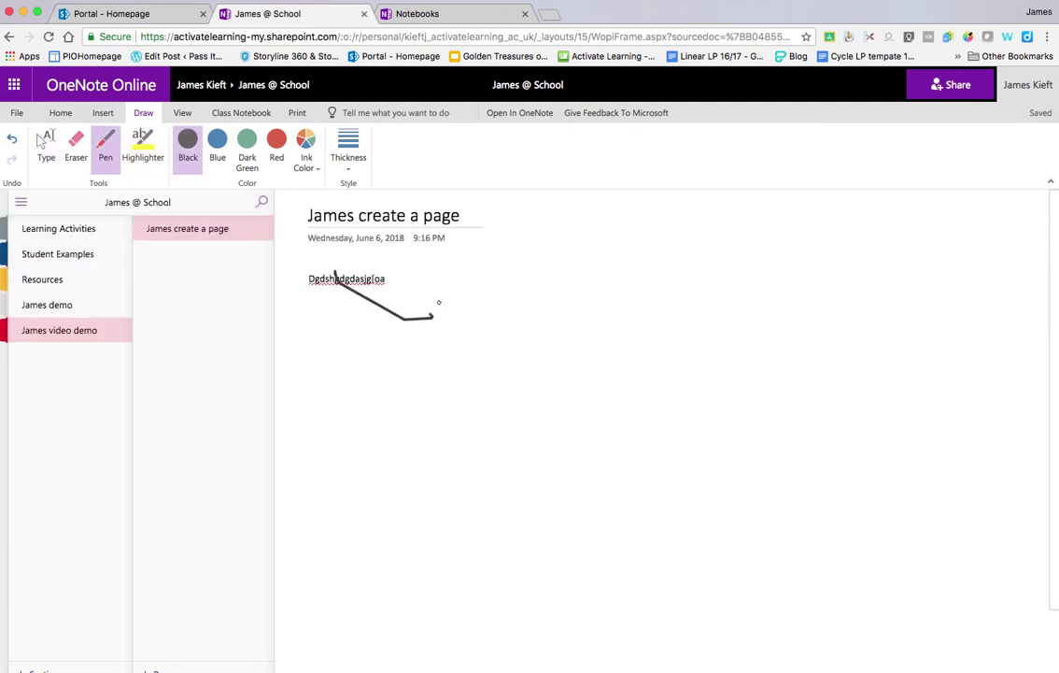
{"action": "mouse_move", "coordinate": [479, 301]}
{"action": "left_mouse_down"}
{"action": "mouse_move", "coordinate": [490, 346]}
{"action": "mouse_move", "coordinate": [628, 338]}
{"action": "mouse_move", "coordinate": [561, 313]}
{"action": "mouse_move", "coordinate": [574, 283]}
{"action": "mouse_move", "coordinate": [651, 311]}
{"action": "mouse_move", "coordinate": [489, 289]}
{"action": "left_mouse_up"}
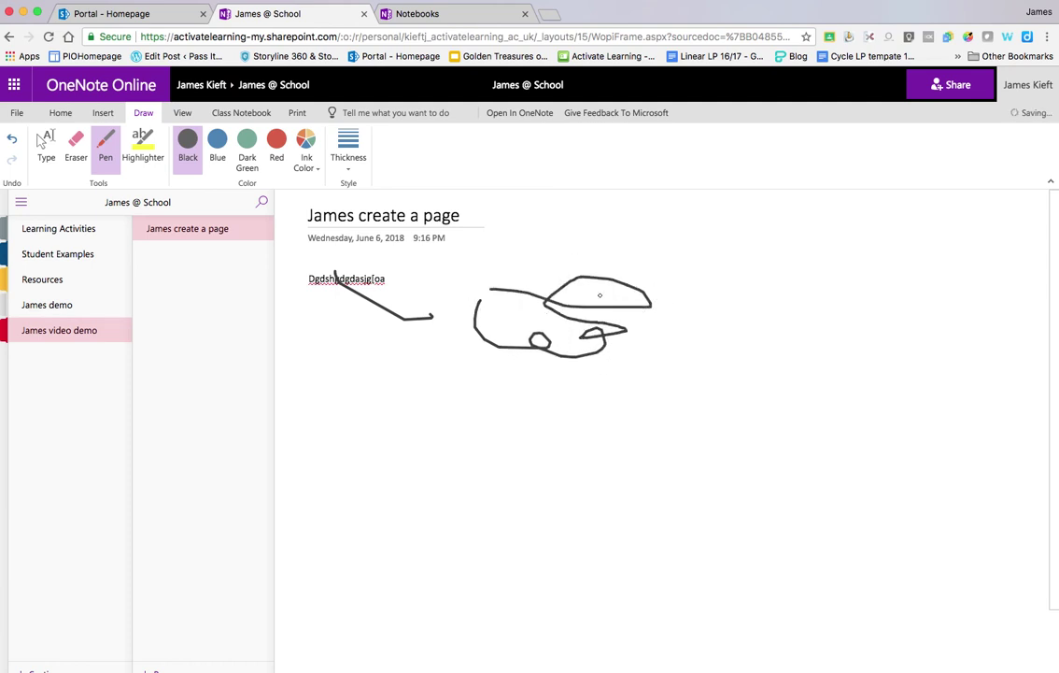
{"action": "left_click", "coordinate": [74, 141]}
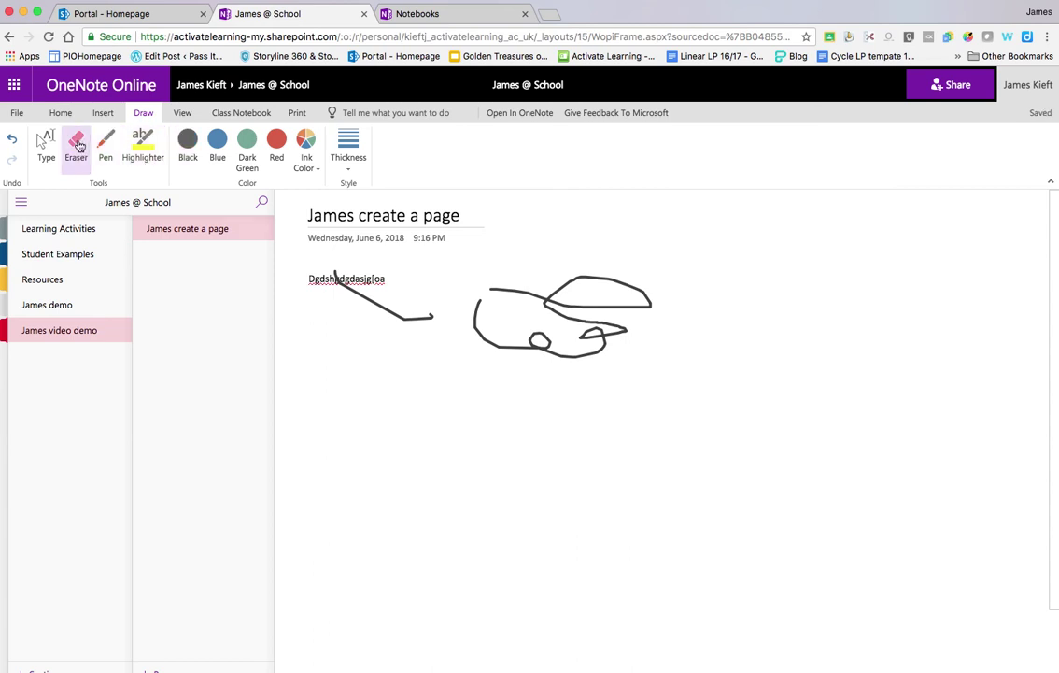
{"action": "left_click", "coordinate": [505, 288]}
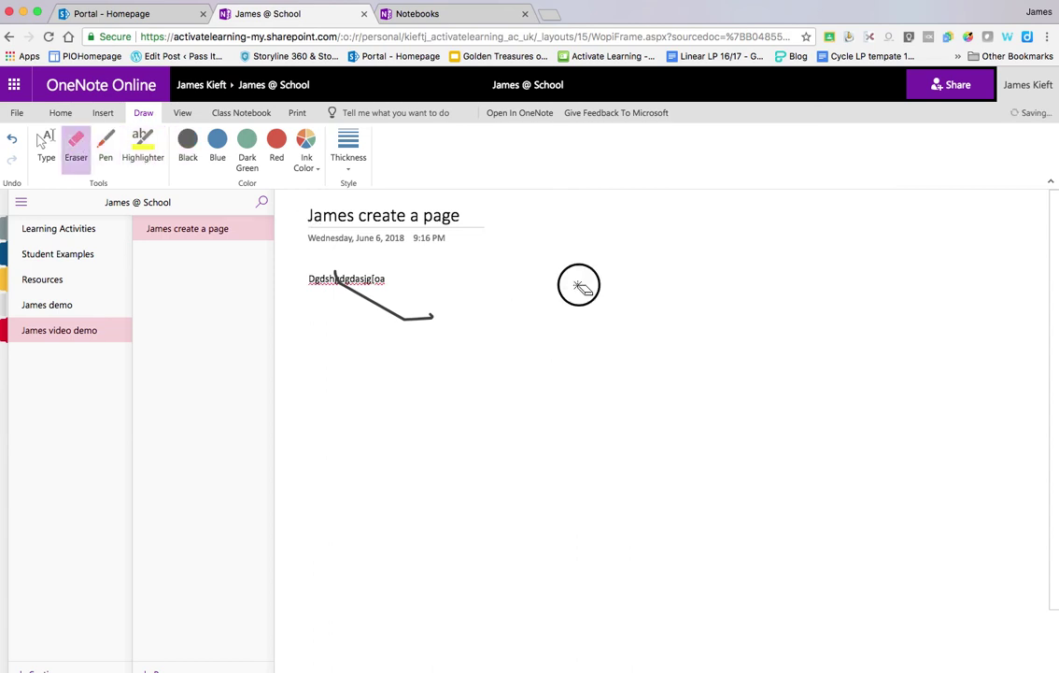
{"action": "left_click", "coordinate": [422, 320]}
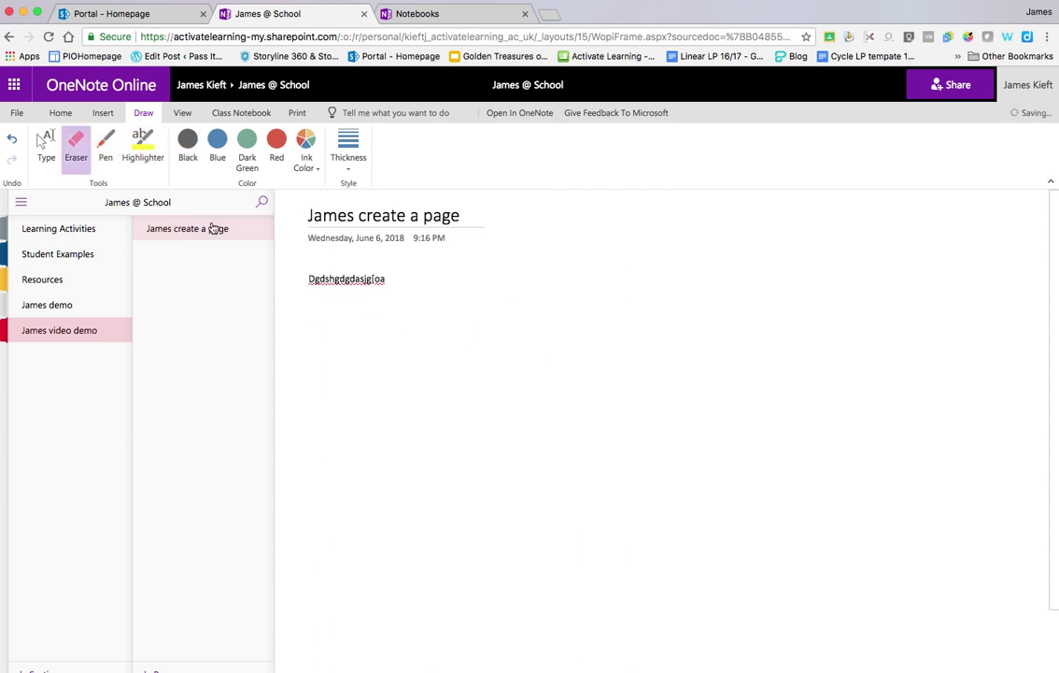
{"action": "left_click", "coordinate": [104, 143]}
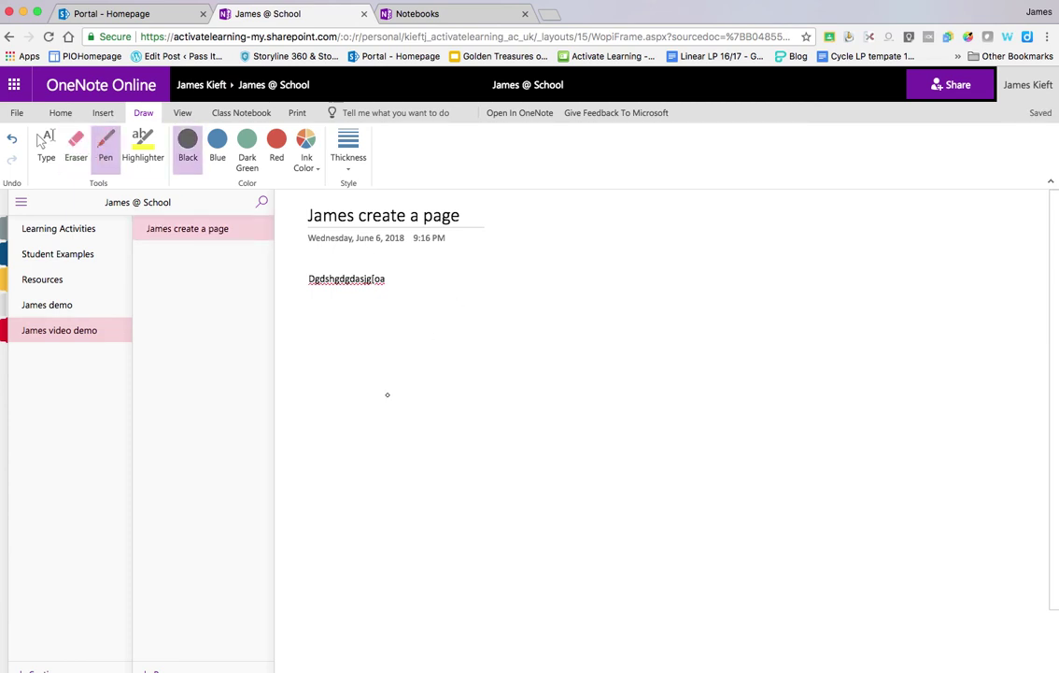
- Draw a black freehand car body outline with two wheel arches below the text
{"action": "mouse_move", "coordinate": [382, 404]}
{"action": "left_mouse_down"}
{"action": "mouse_move", "coordinate": [421, 378]}
{"action": "mouse_move", "coordinate": [525, 388]}
{"action": "mouse_move", "coordinate": [563, 413]}
{"action": "mouse_move", "coordinate": [642, 418]}
{"action": "mouse_move", "coordinate": [631, 464]}
{"action": "left_mouse_up"}
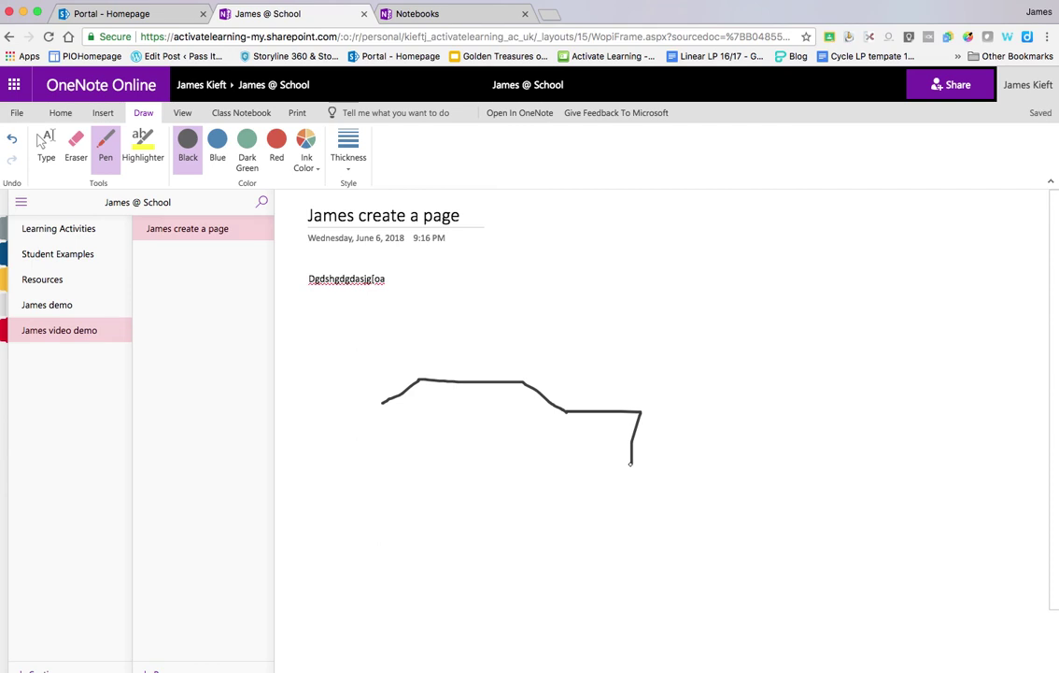
{"action": "mouse_move", "coordinate": [632, 463]}
{"action": "left_mouse_down"}
{"action": "mouse_move", "coordinate": [588, 463]}
{"action": "mouse_move", "coordinate": [558, 429]}
{"action": "mouse_move", "coordinate": [530, 459]}
{"action": "mouse_move", "coordinate": [391, 457]}
{"action": "mouse_move", "coordinate": [385, 425]}
{"action": "mouse_move", "coordinate": [326, 449]}
{"action": "mouse_move", "coordinate": [290, 446]}
{"action": "mouse_move", "coordinate": [310, 422]}
{"action": "mouse_move", "coordinate": [384, 402]}
{"action": "left_mouse_up"}
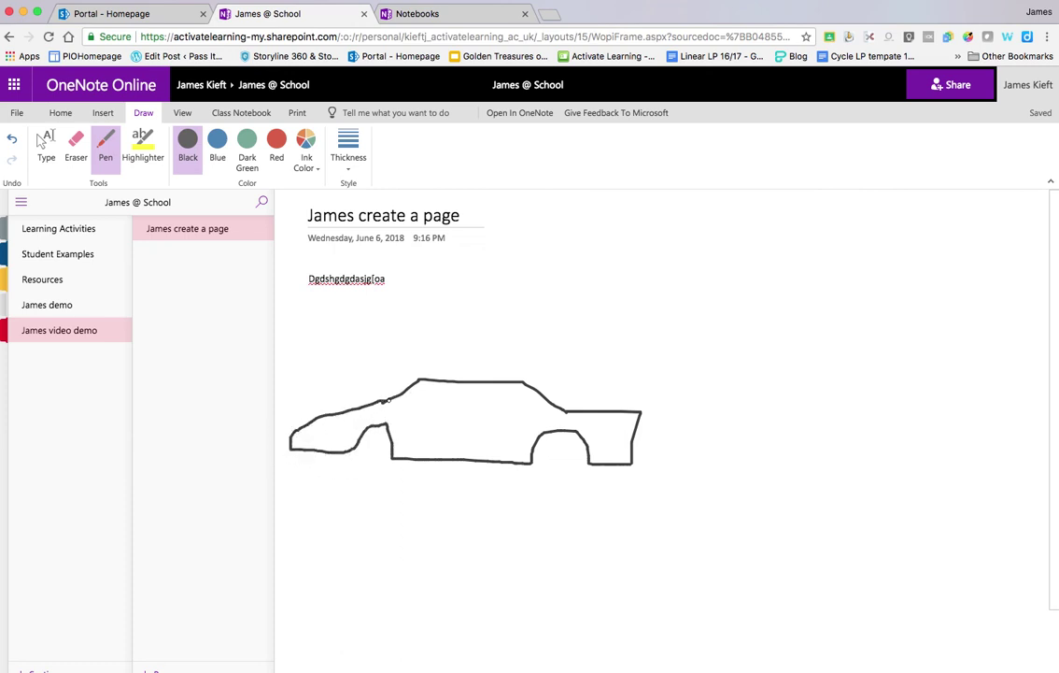
{"action": "left_click", "coordinate": [218, 149]}
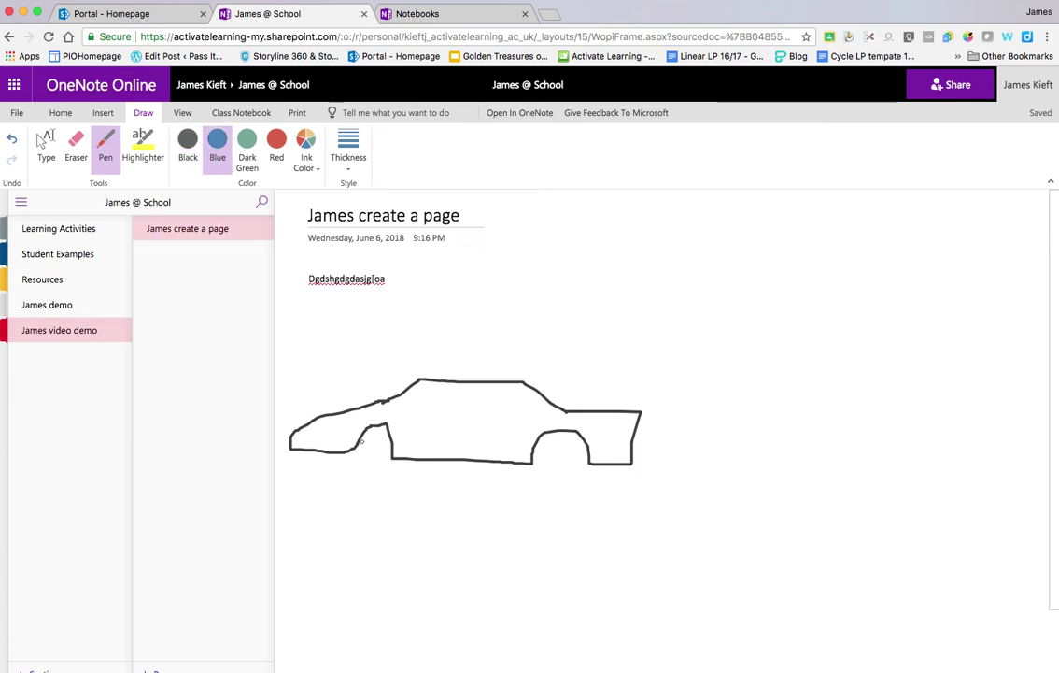
- Draw blue circular wheels in the car's left and right arches
{"action": "mouse_move", "coordinate": [376, 430]}
{"action": "left_mouse_down"}
{"action": "mouse_move", "coordinate": [370, 462]}
{"action": "mouse_move", "coordinate": [387, 433]}
{"action": "mouse_move", "coordinate": [353, 426]}
{"action": "left_mouse_up"}
{"action": "mouse_move", "coordinate": [550, 440]}
{"action": "left_mouse_down"}
{"action": "mouse_move", "coordinate": [551, 474]}
{"action": "mouse_move", "coordinate": [582, 450]}
{"action": "mouse_move", "coordinate": [552, 437]}
{"action": "left_mouse_up"}
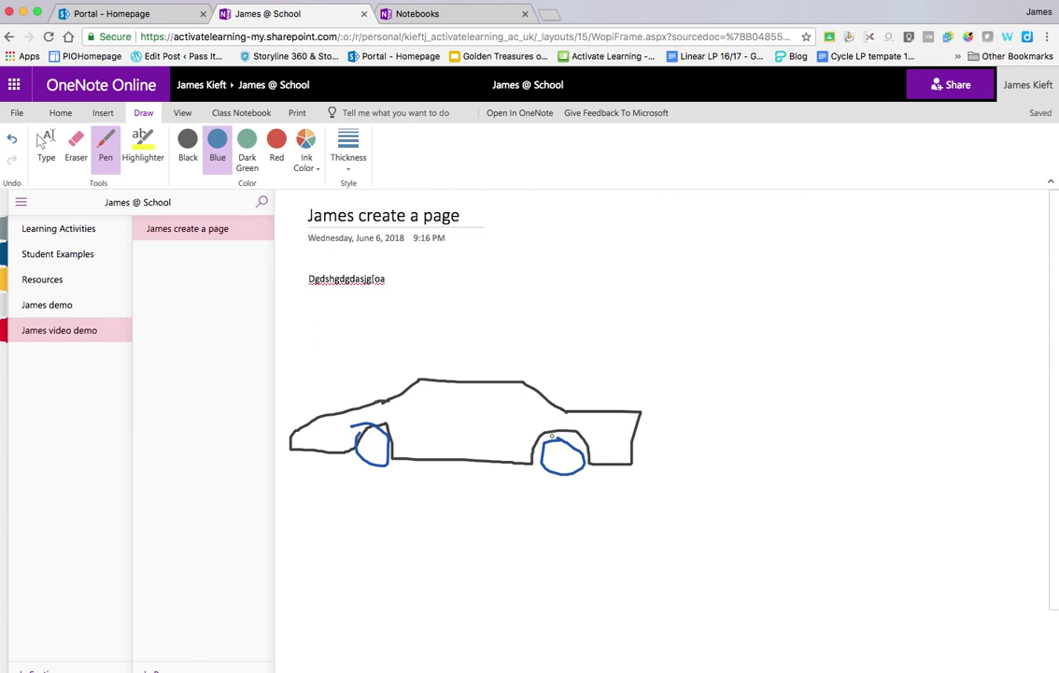
{"action": "left_click", "coordinate": [305, 150]}
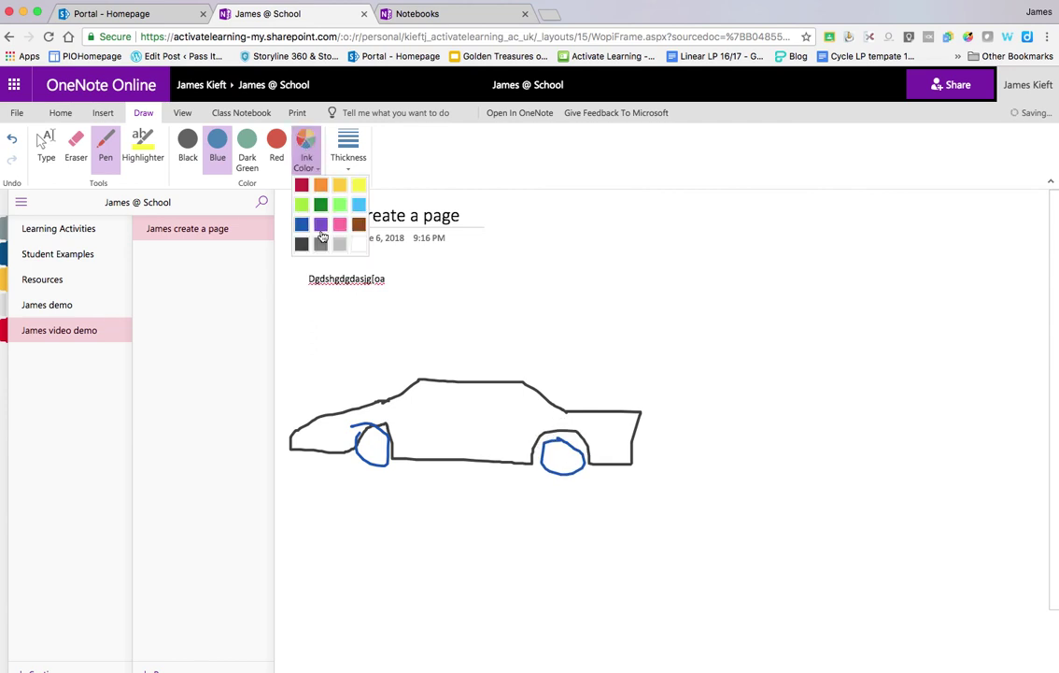
{"action": "left_click", "coordinate": [431, 145]}
- Choose the thickest ink line and draw a thick blue horizontal stroke above the car
{"action": "left_click", "coordinate": [350, 172]}
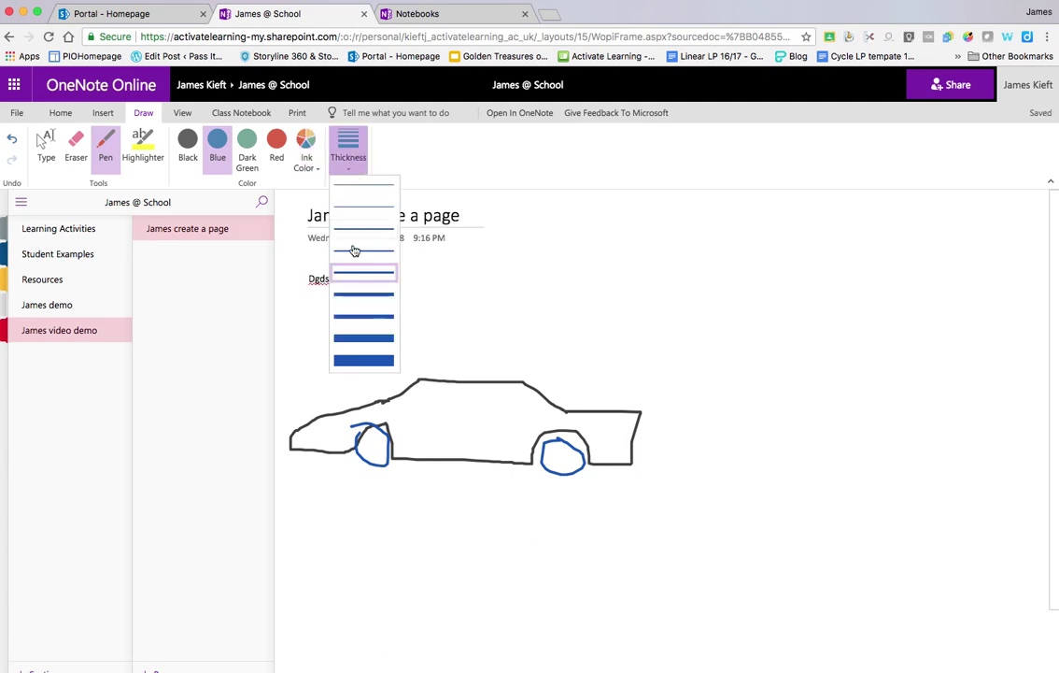
{"action": "left_click", "coordinate": [365, 362]}
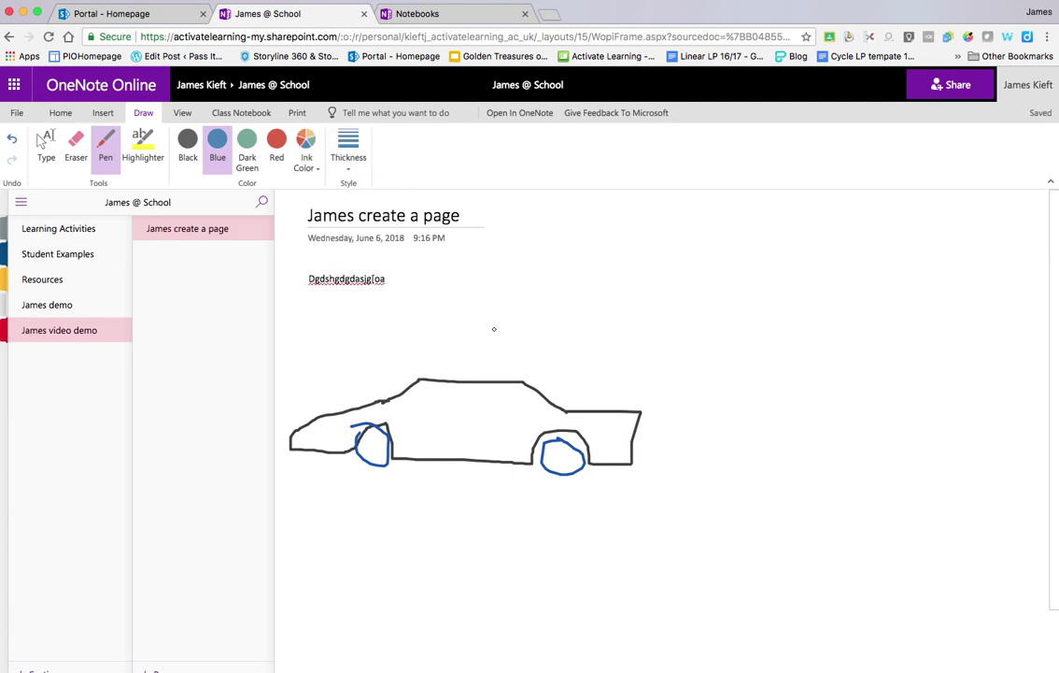
{"action": "left_click_drag", "start_coordinate": [531, 318], "coordinate": [712, 316]}
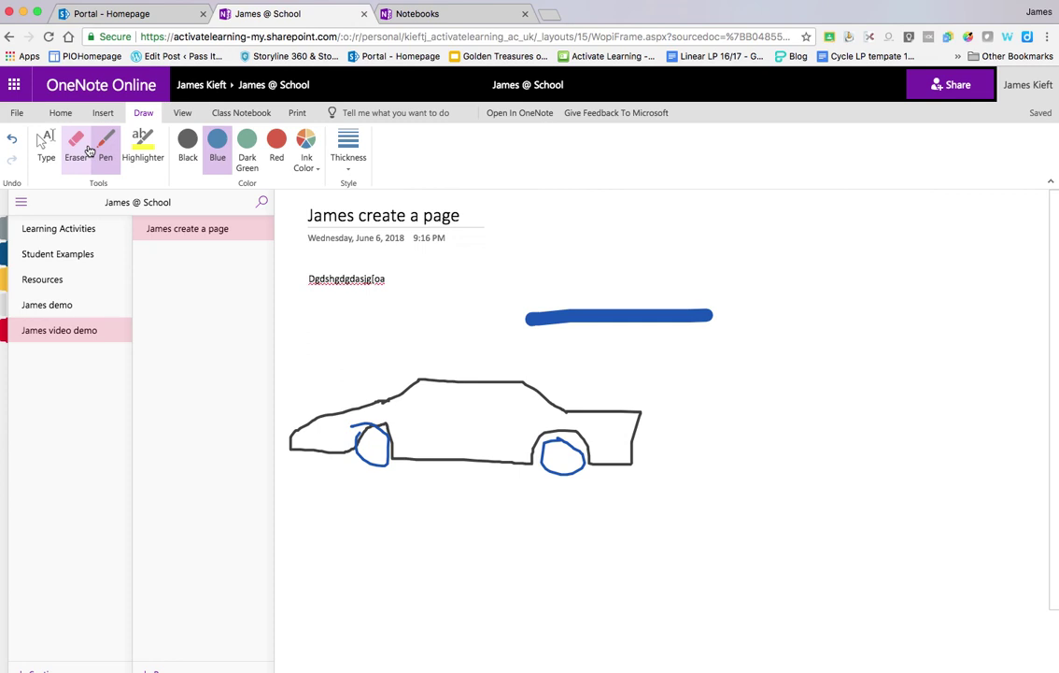
{"action": "left_click", "coordinate": [184, 115]}
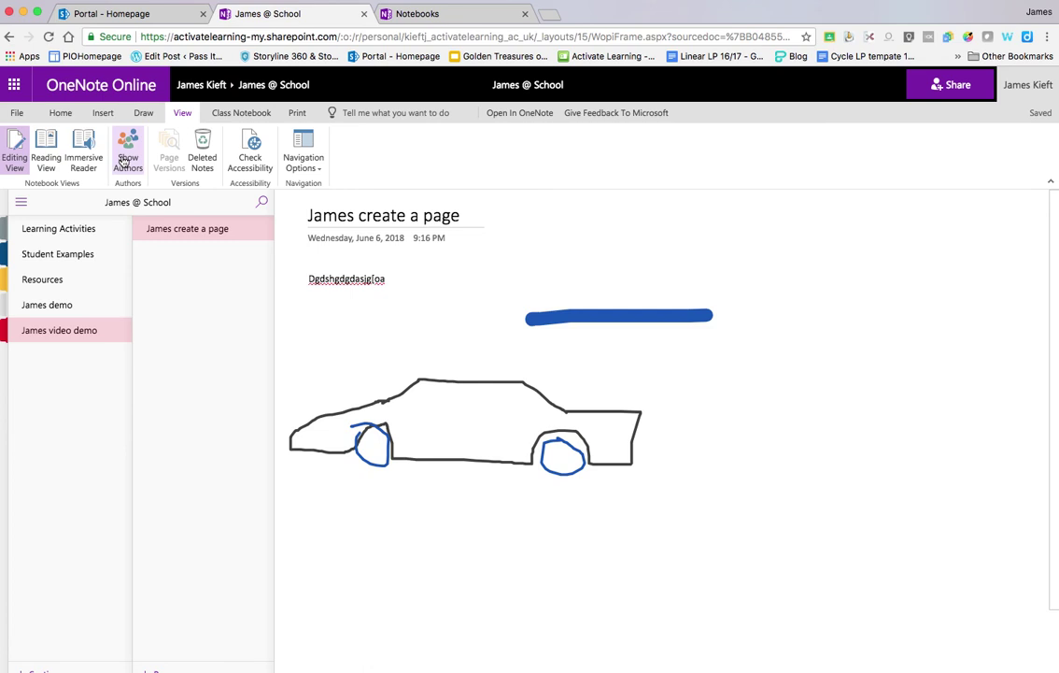
- Check the View tab's navigation options unchanged, then show the Class Notebook tools
{"action": "left_click", "coordinate": [302, 163]}
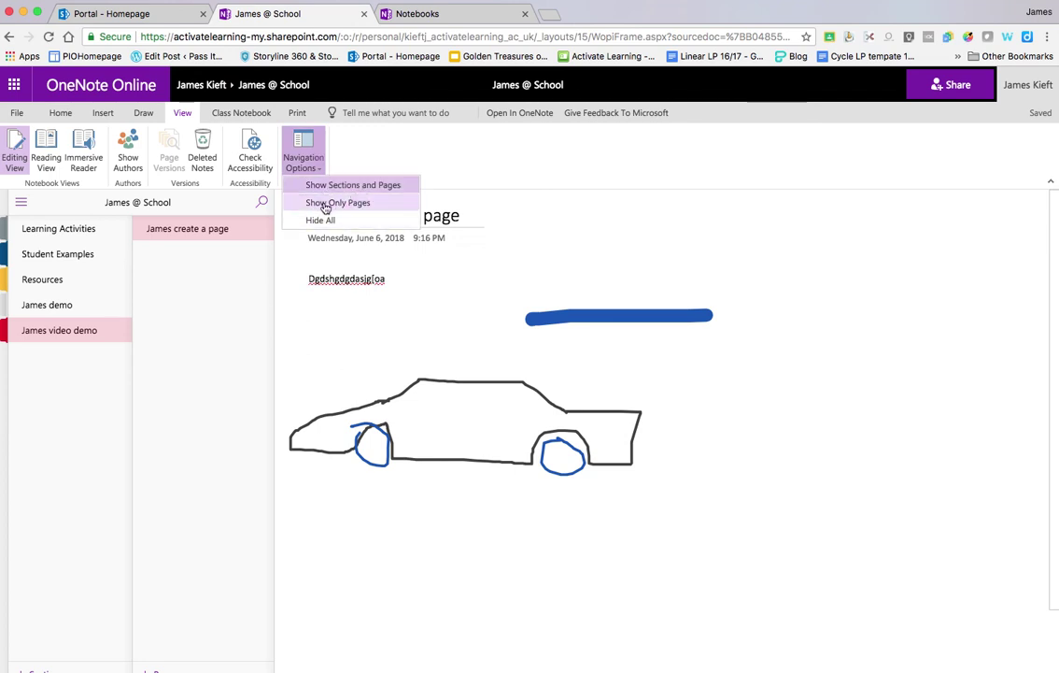
{"action": "left_click", "coordinate": [239, 114]}
{"action": "left_click", "coordinate": [239, 113]}
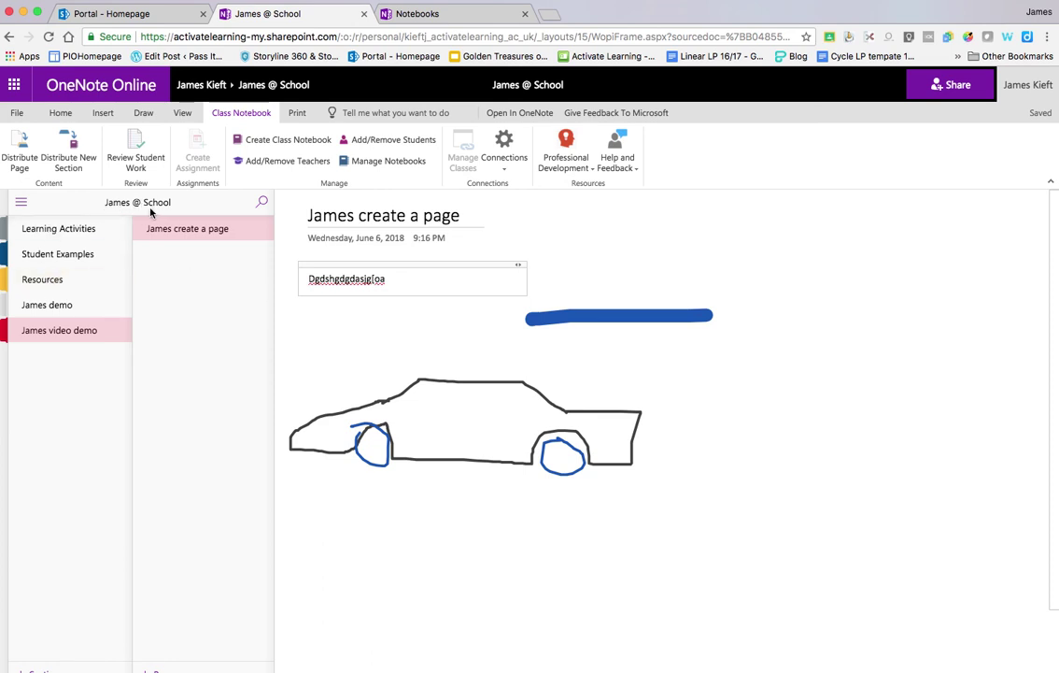
- Open the Resources section and scroll through its OneNote for Teachers Training page
{"action": "left_click", "coordinate": [34, 279]}
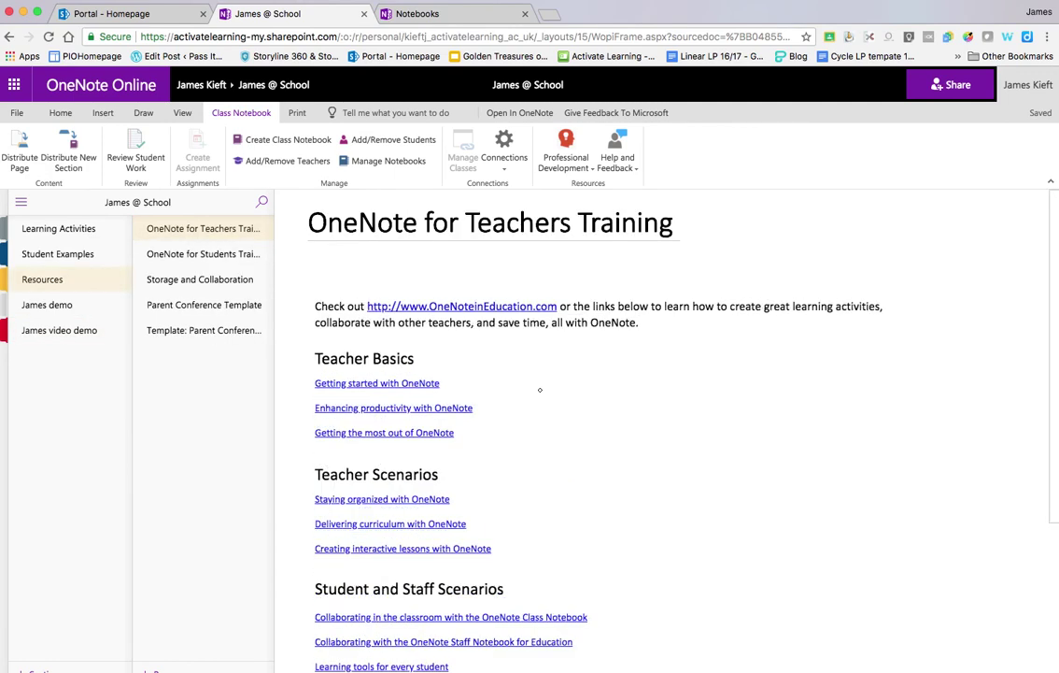
{"action": "scroll", "coordinate": [539, 381], "scroll_direction": "down", "scroll_amount": 1}
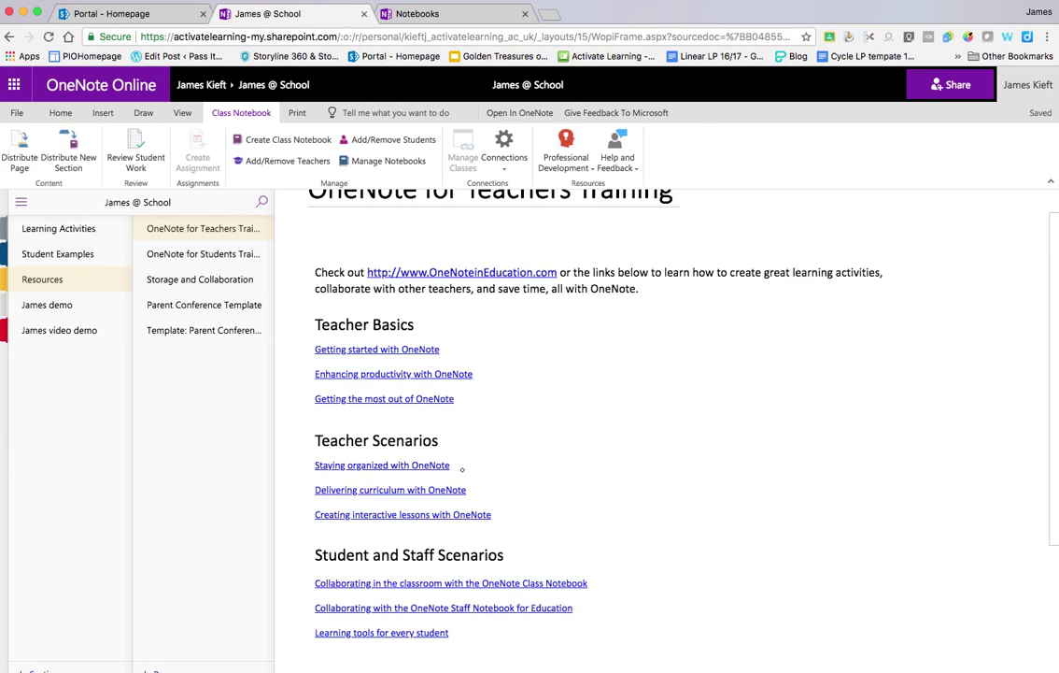
{"action": "scroll", "coordinate": [461, 468], "scroll_direction": "down", "scroll_amount": 5}
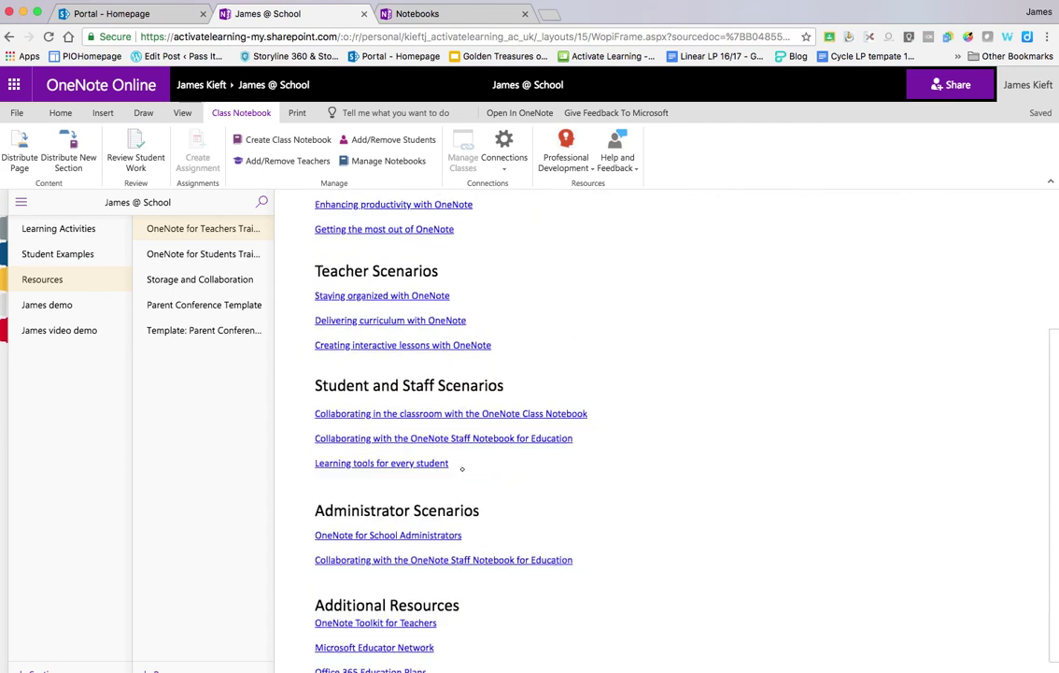
{"action": "scroll", "coordinate": [373, 408], "scroll_direction": "up", "scroll_amount": 5}
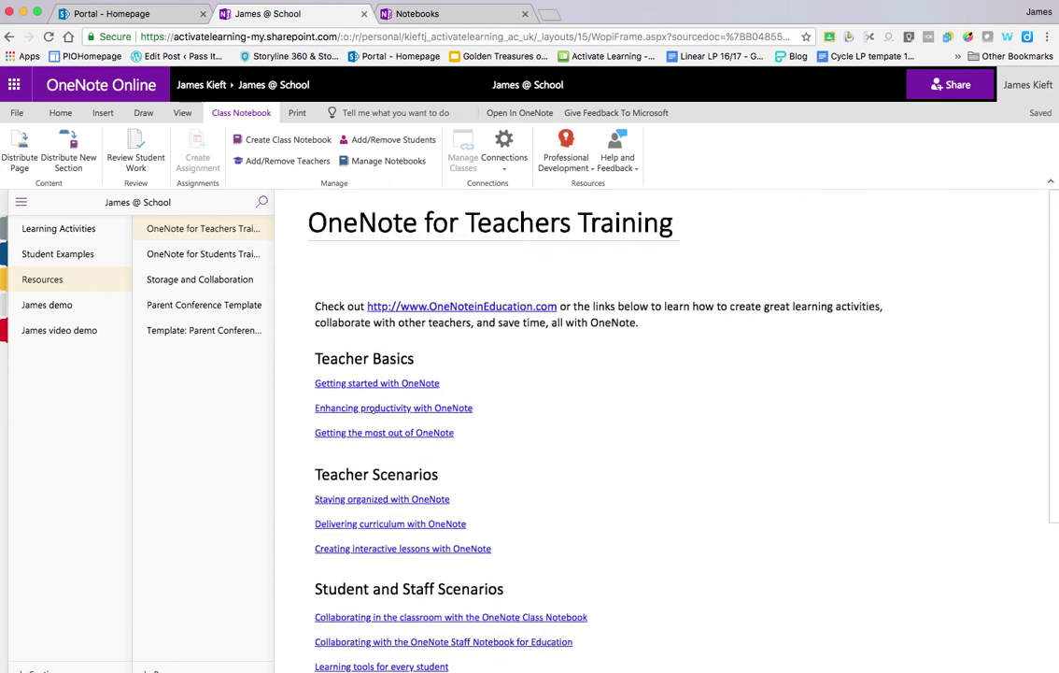